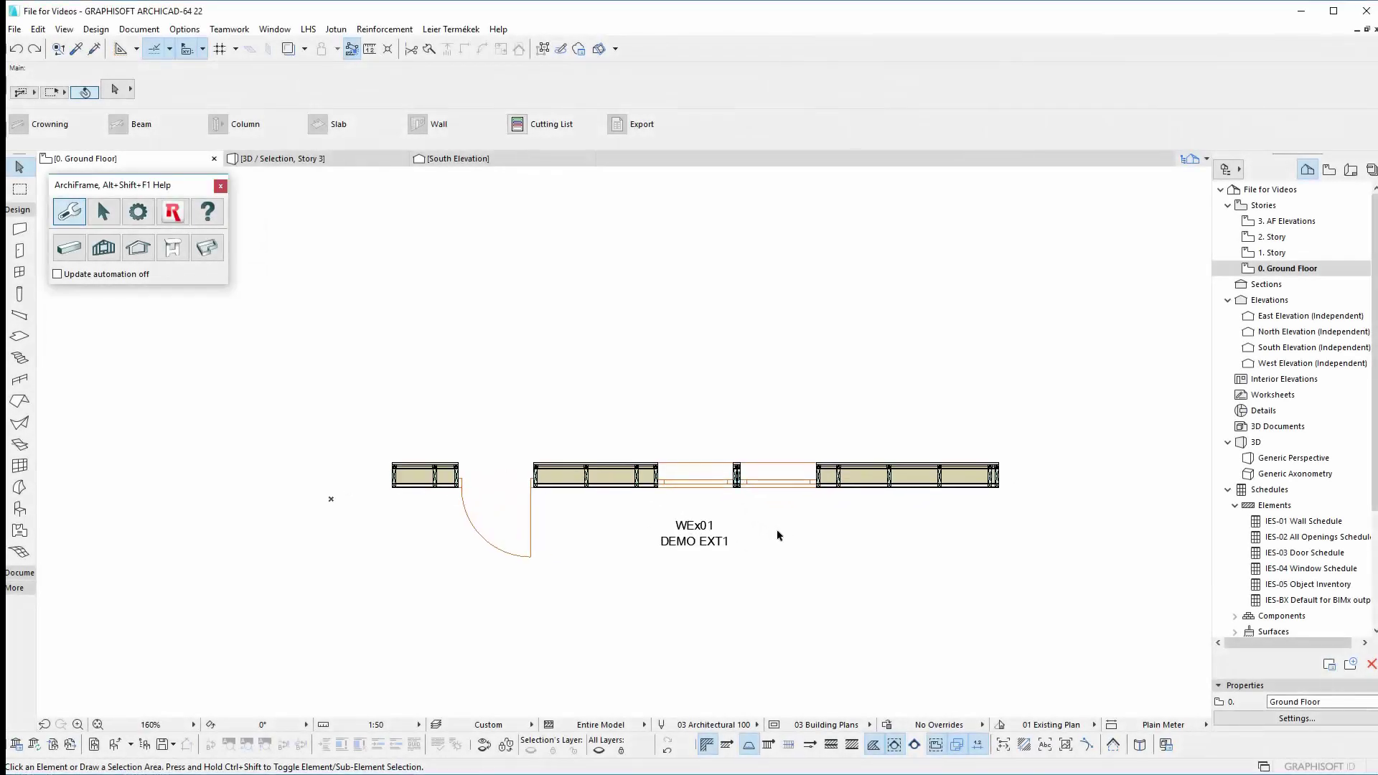
Select the exterior wall's ArchiFrame planks on the ground floor plan and show them in 3D
{"action": "scroll", "coordinate": [778, 534], "scroll_direction": "down", "scroll_amount": 2}
{"action": "scroll", "coordinate": [814, 511], "scroll_direction": "up", "scroll_amount": 3}
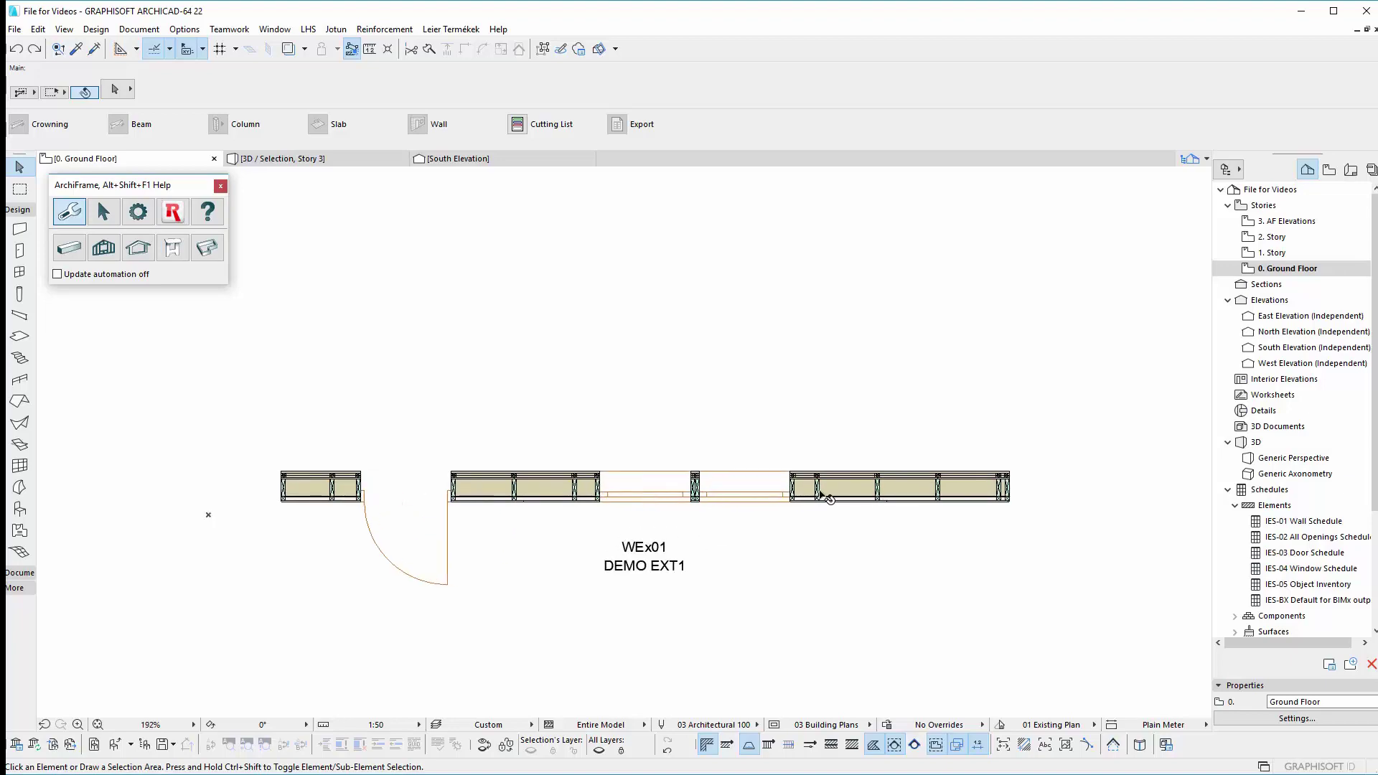
{"action": "left_click", "coordinate": [821, 490]}
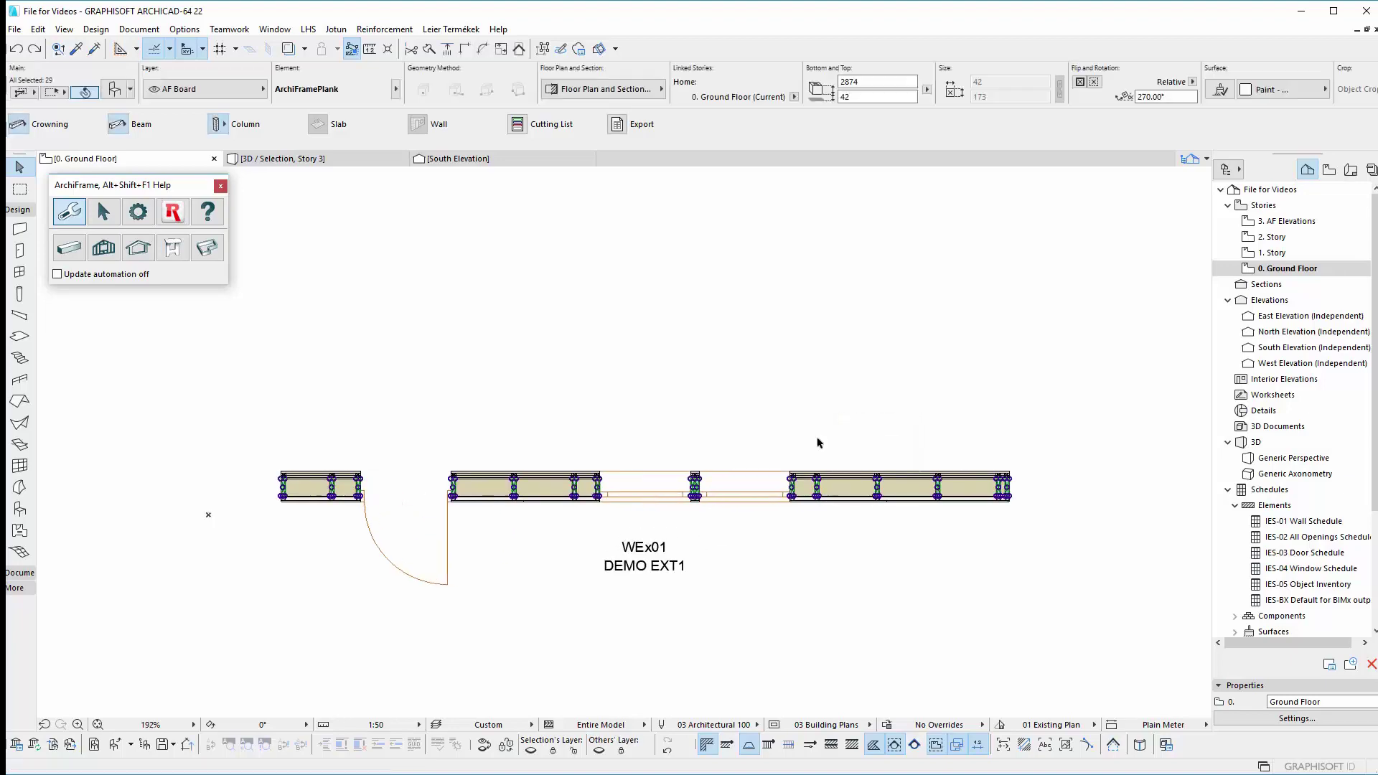
{"action": "left_click", "coordinate": [104, 211]}
{"action": "left_click", "coordinate": [183, 259]}
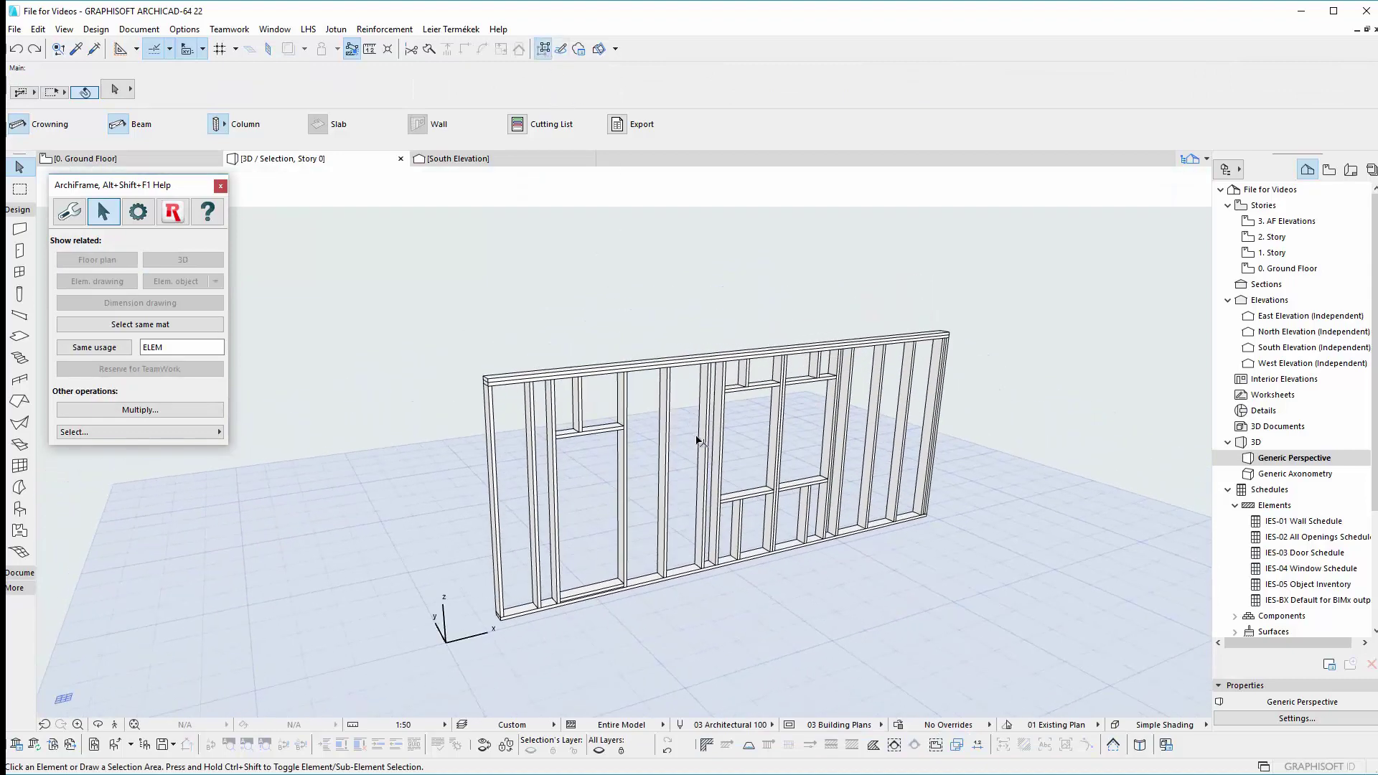
Select a full-height stud between the door and the windows, open the frame element options and turn off automatic applying
{"action": "left_click", "coordinate": [666, 449]}
{"action": "left_click", "coordinate": [719, 438]}
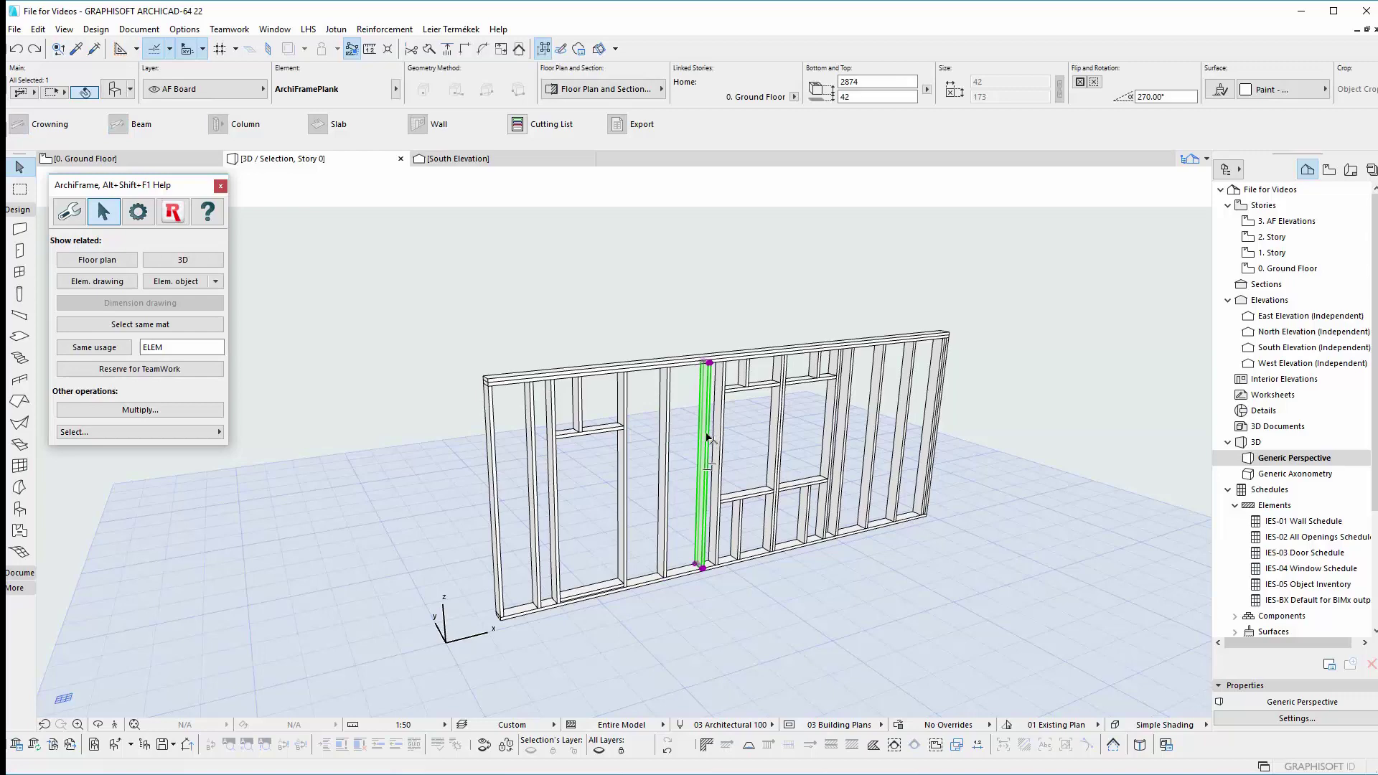
{"action": "left_click", "coordinate": [666, 441]}
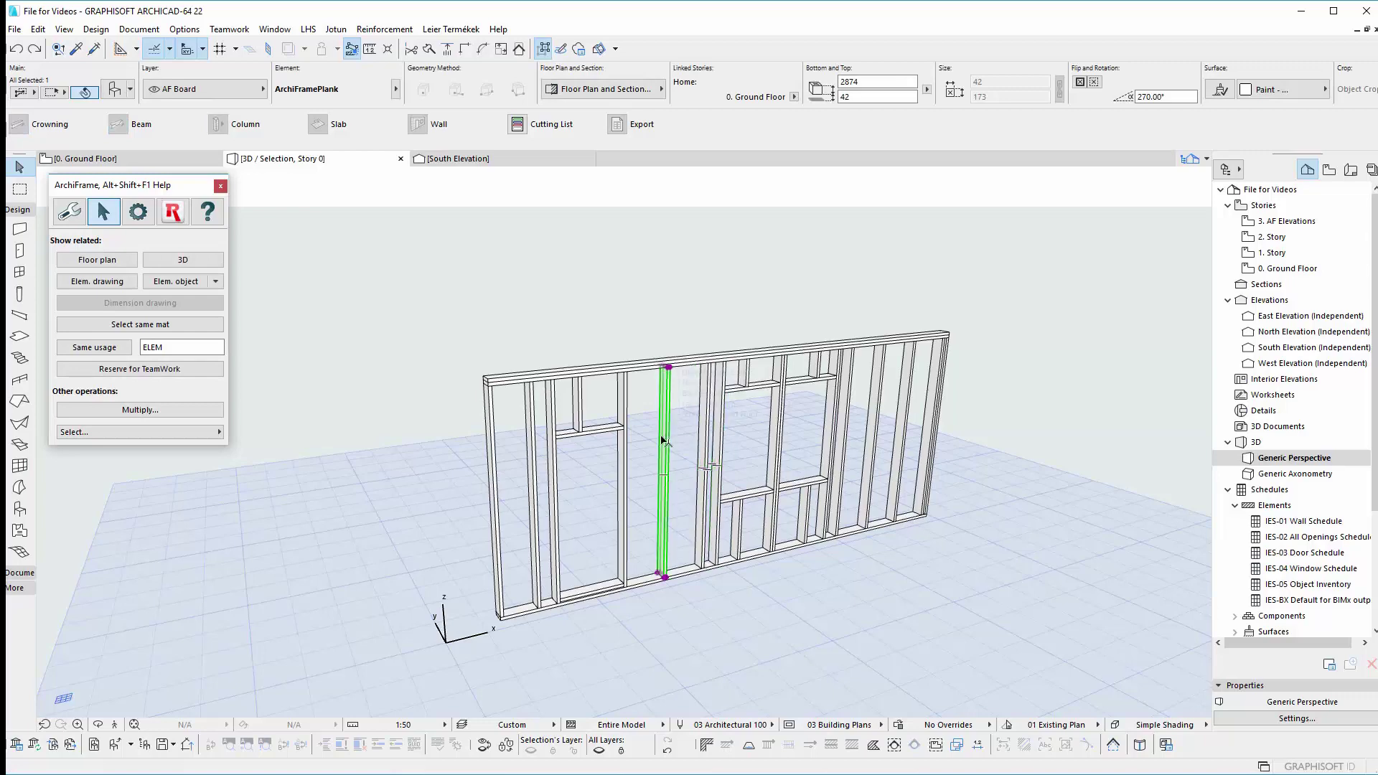
{"action": "middle_click_drag", "start_coordinate": [666, 430], "coordinate": [713, 438], "text": "shift"}
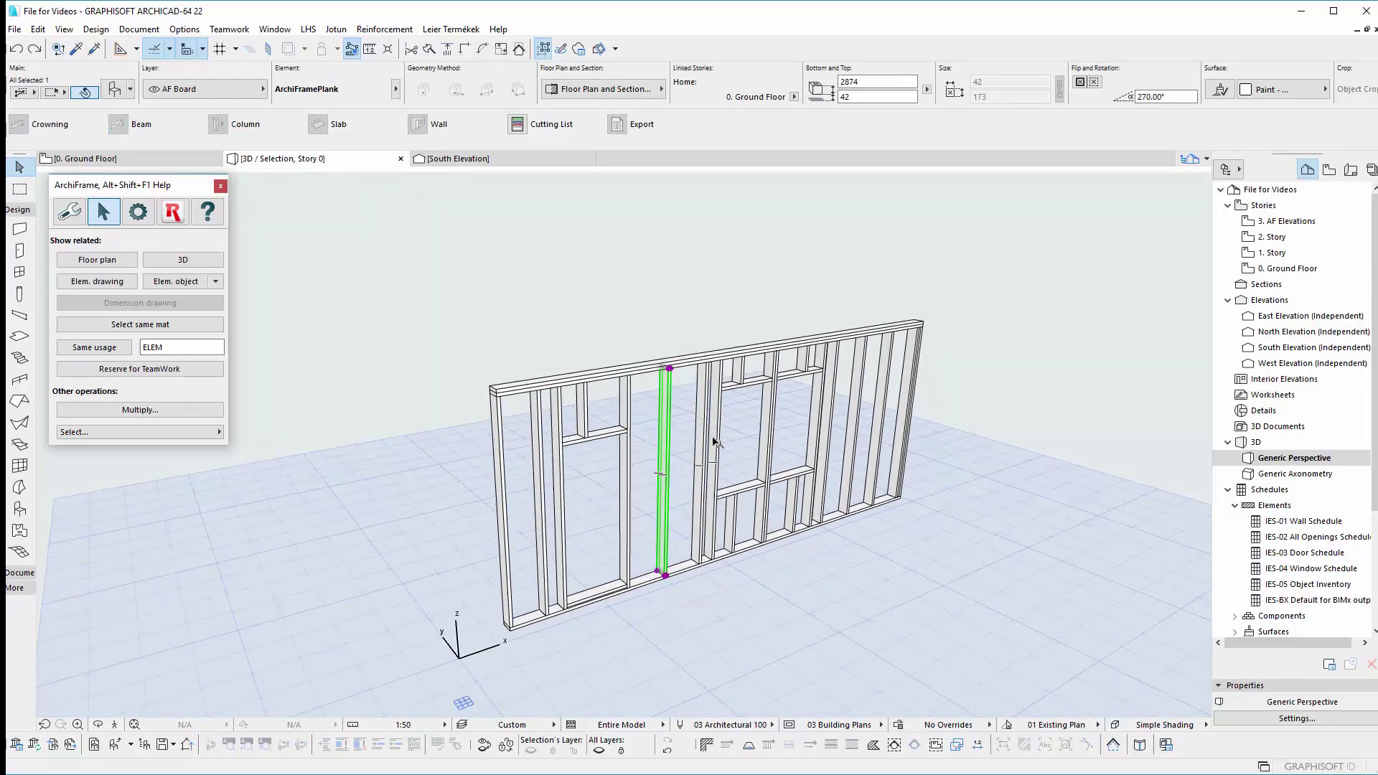
{"action": "left_click", "coordinate": [69, 211]}
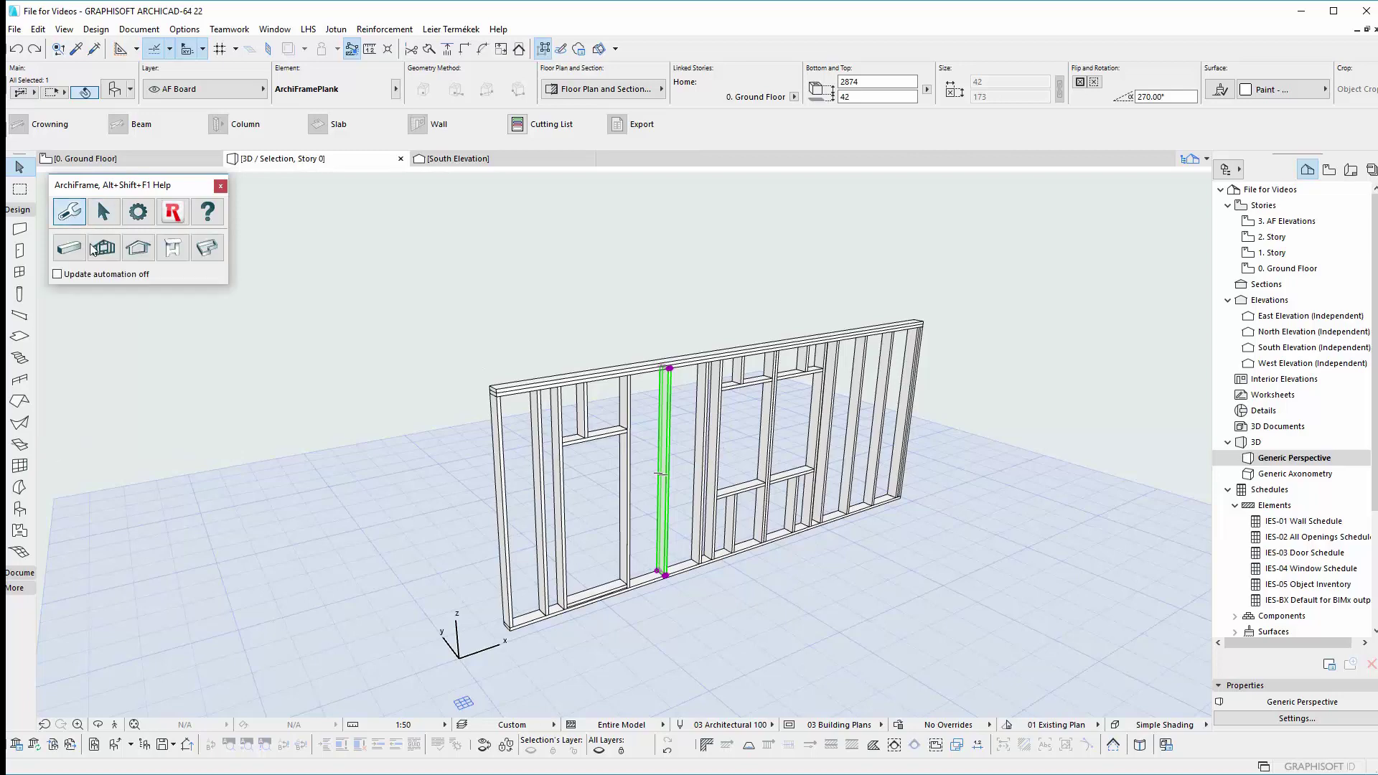
{"action": "left_click", "coordinate": [104, 248]}
{"action": "left_click", "coordinate": [1117, 69]}
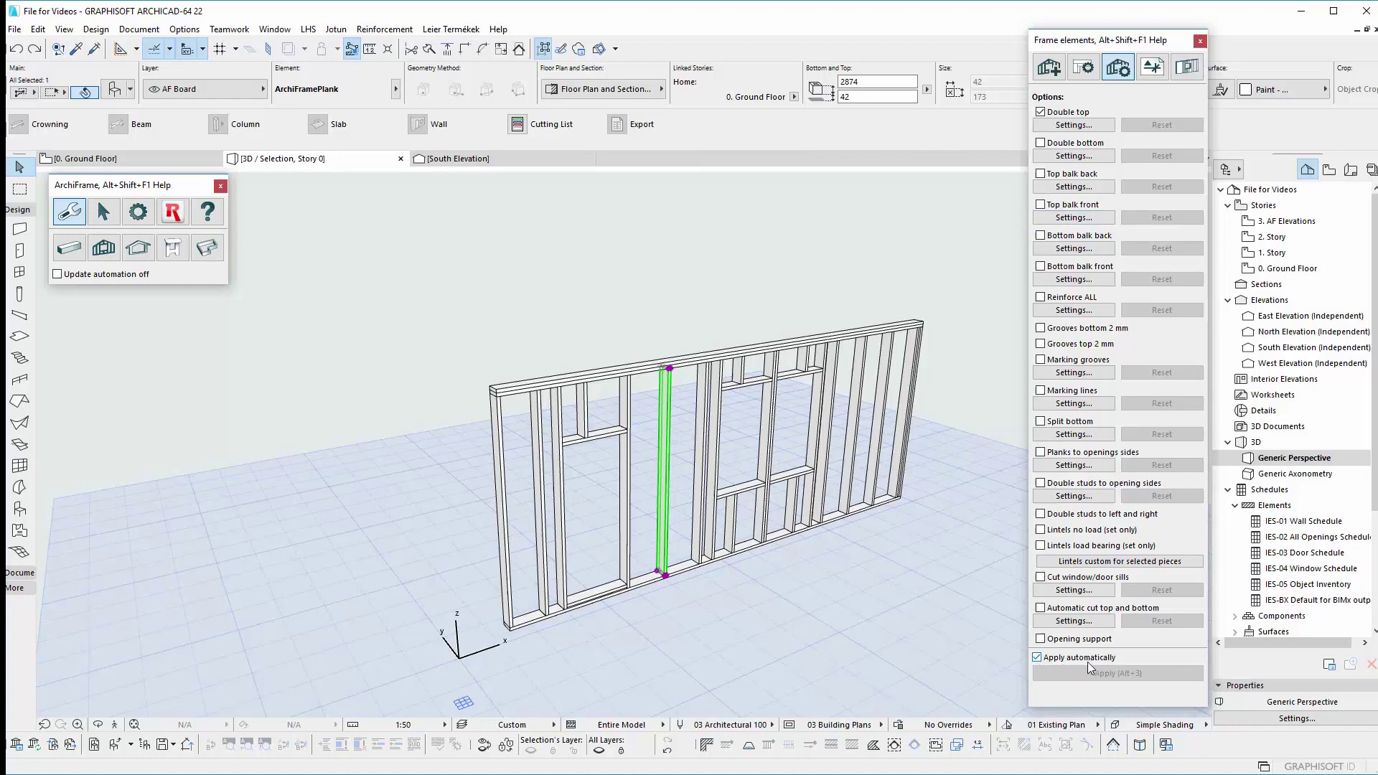
{"action": "left_click", "coordinate": [1038, 658]}
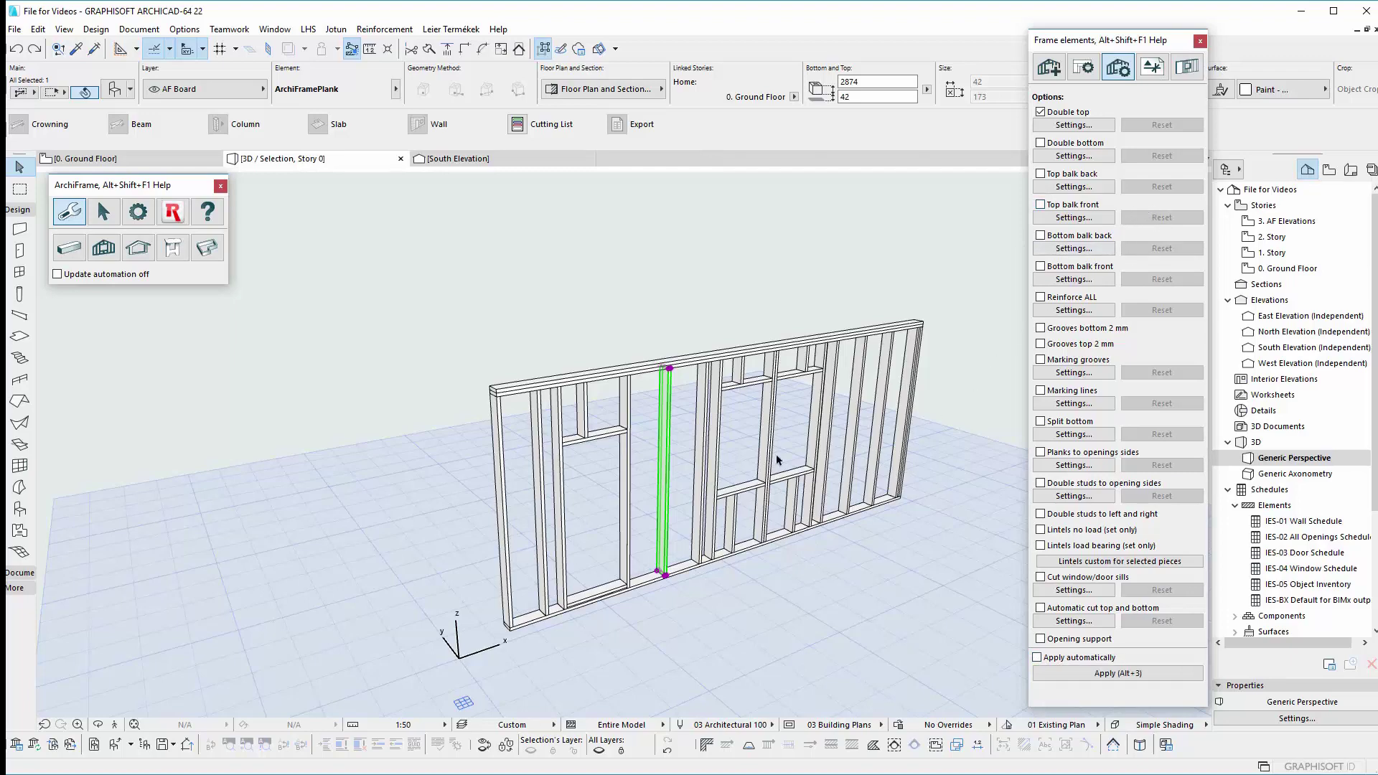
Open the front top balk settings and choose 42x173 as the material
{"action": "middle_click_drag", "start_coordinate": [692, 463], "coordinate": [912, 401], "text": "shift"}
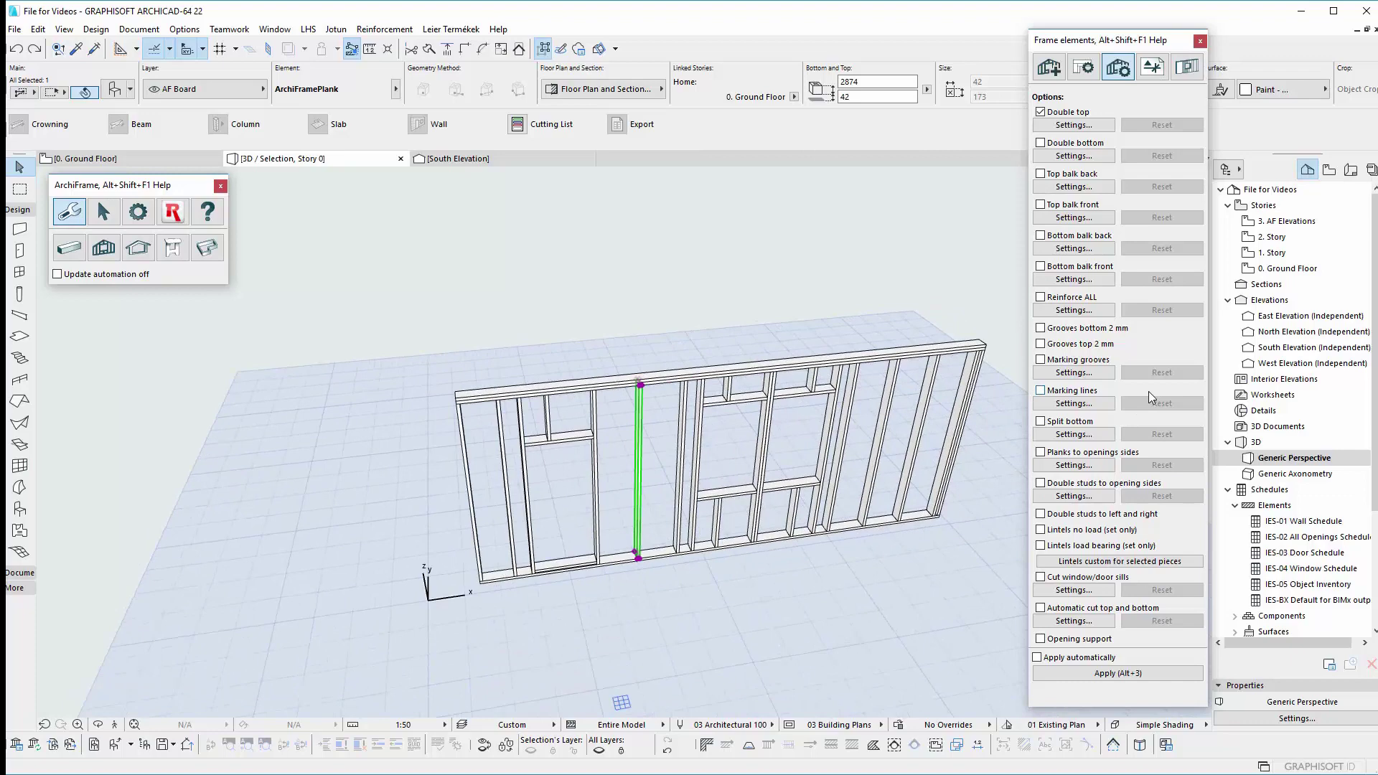
{"action": "scroll", "coordinate": [751, 445], "scroll_direction": "down", "scroll_amount": 2}
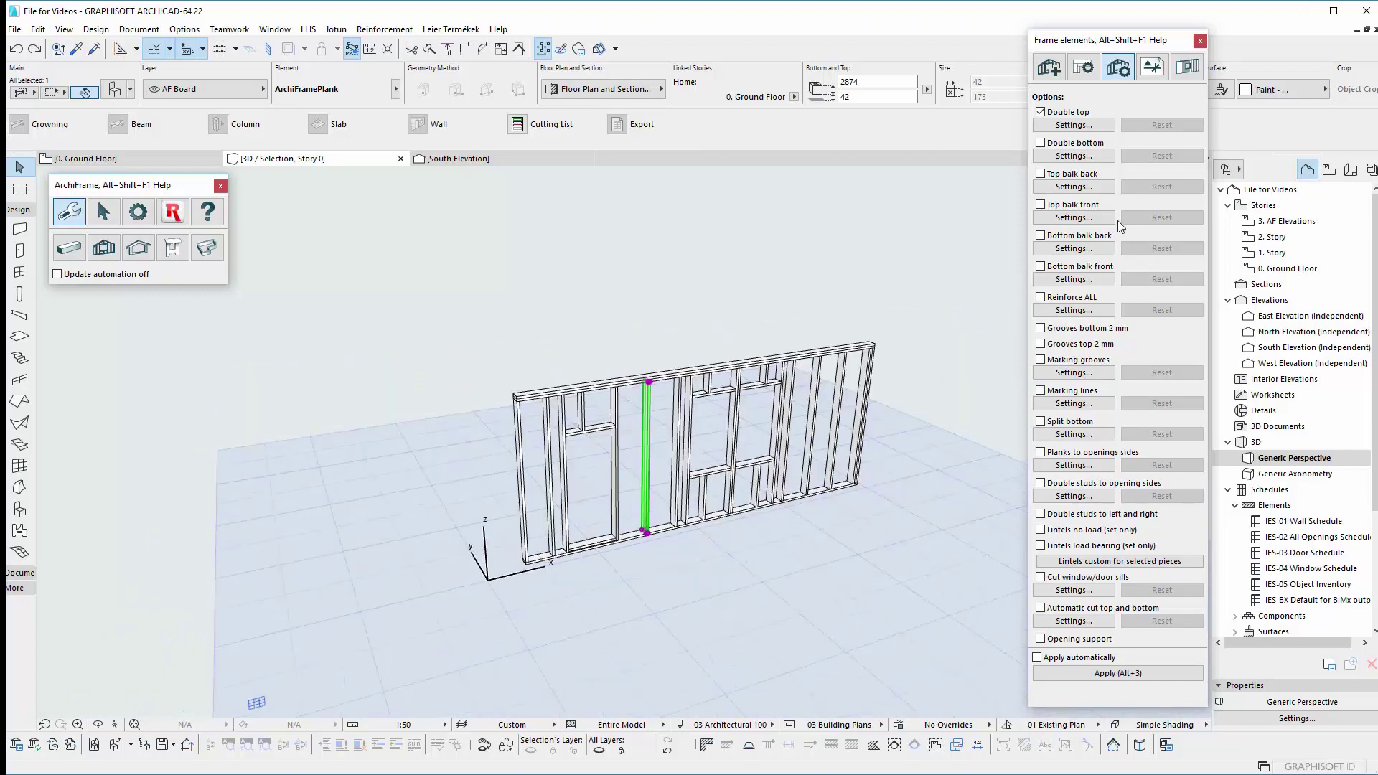
{"action": "left_click", "coordinate": [1071, 219]}
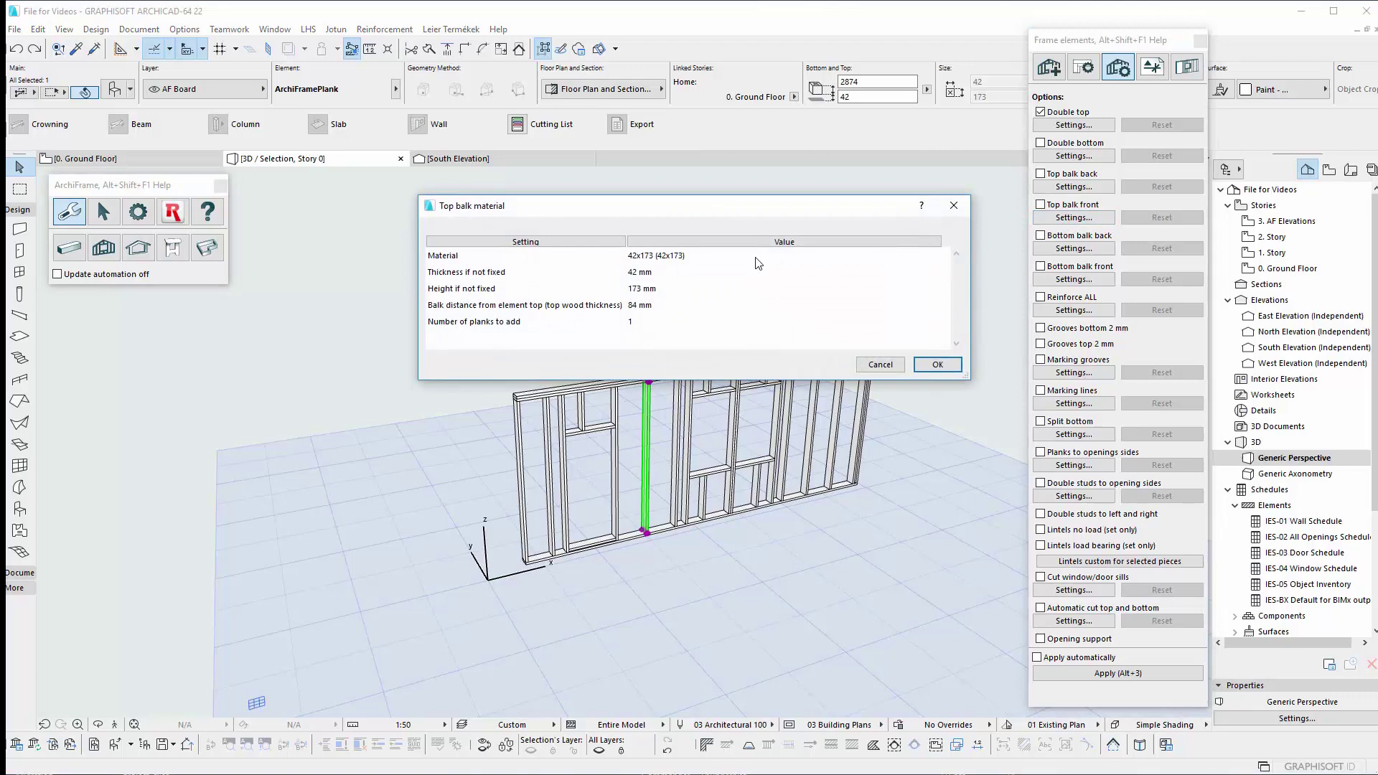
{"action": "left_click", "coordinate": [652, 258]}
{"action": "left_click", "coordinate": [773, 256]}
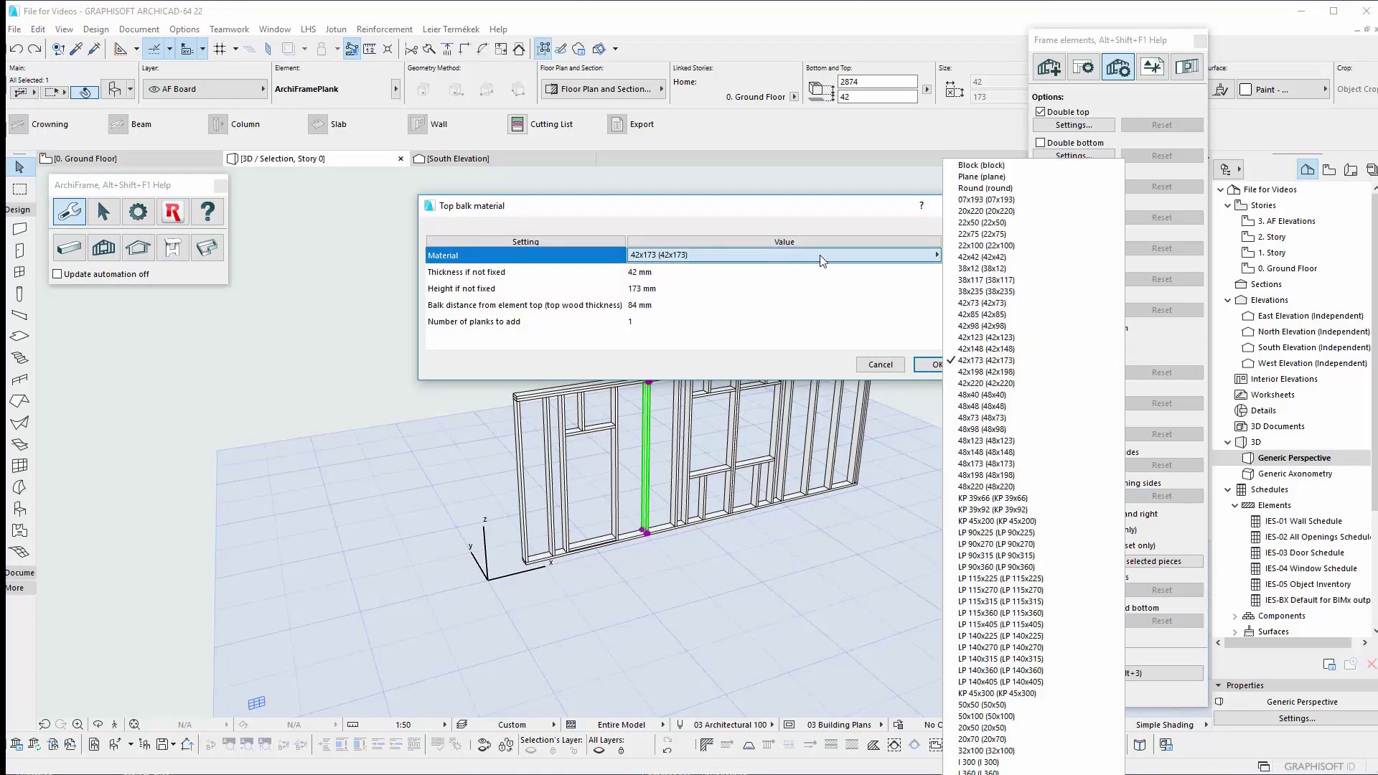
{"action": "left_click", "coordinate": [1020, 361]}
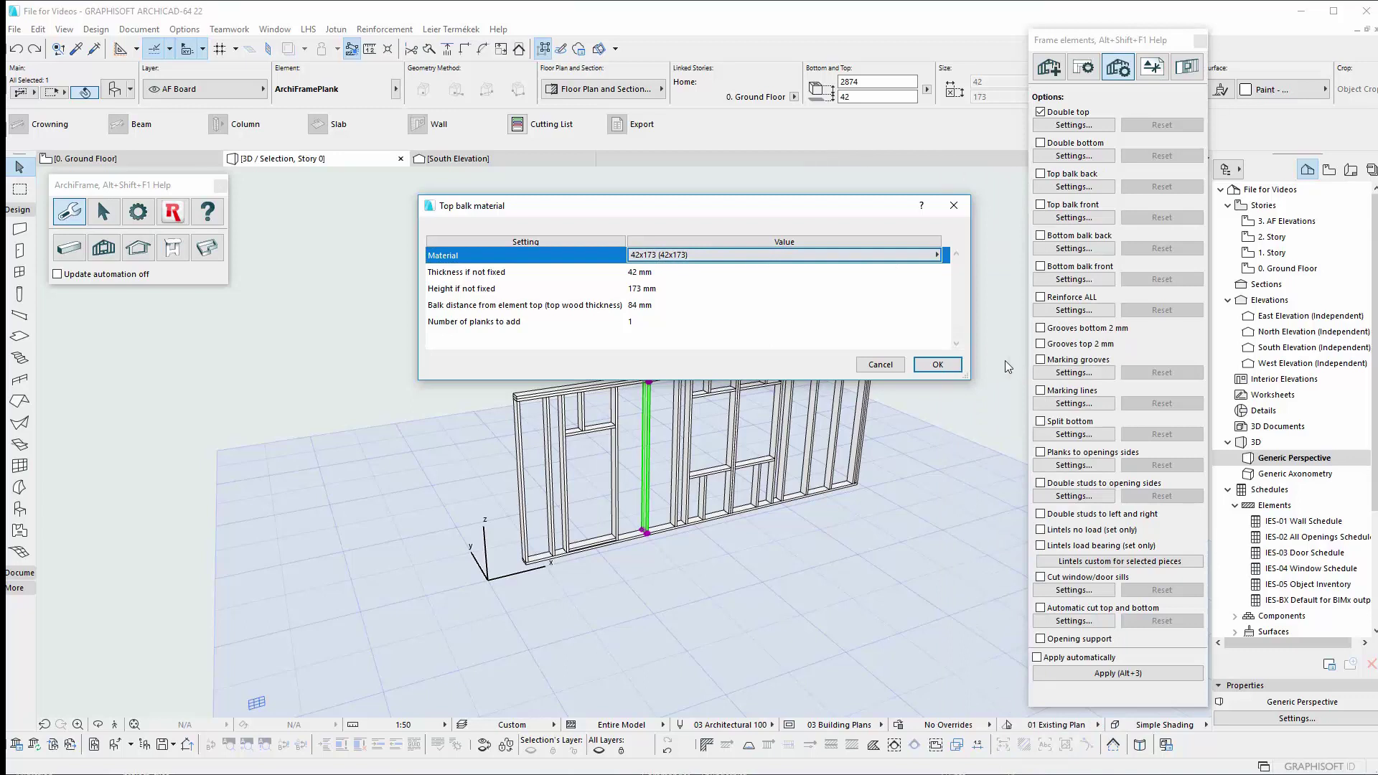
Set the number of front top balk planks to add to 2 and apply the option to the wall frame
{"action": "left_click", "coordinate": [646, 273]}
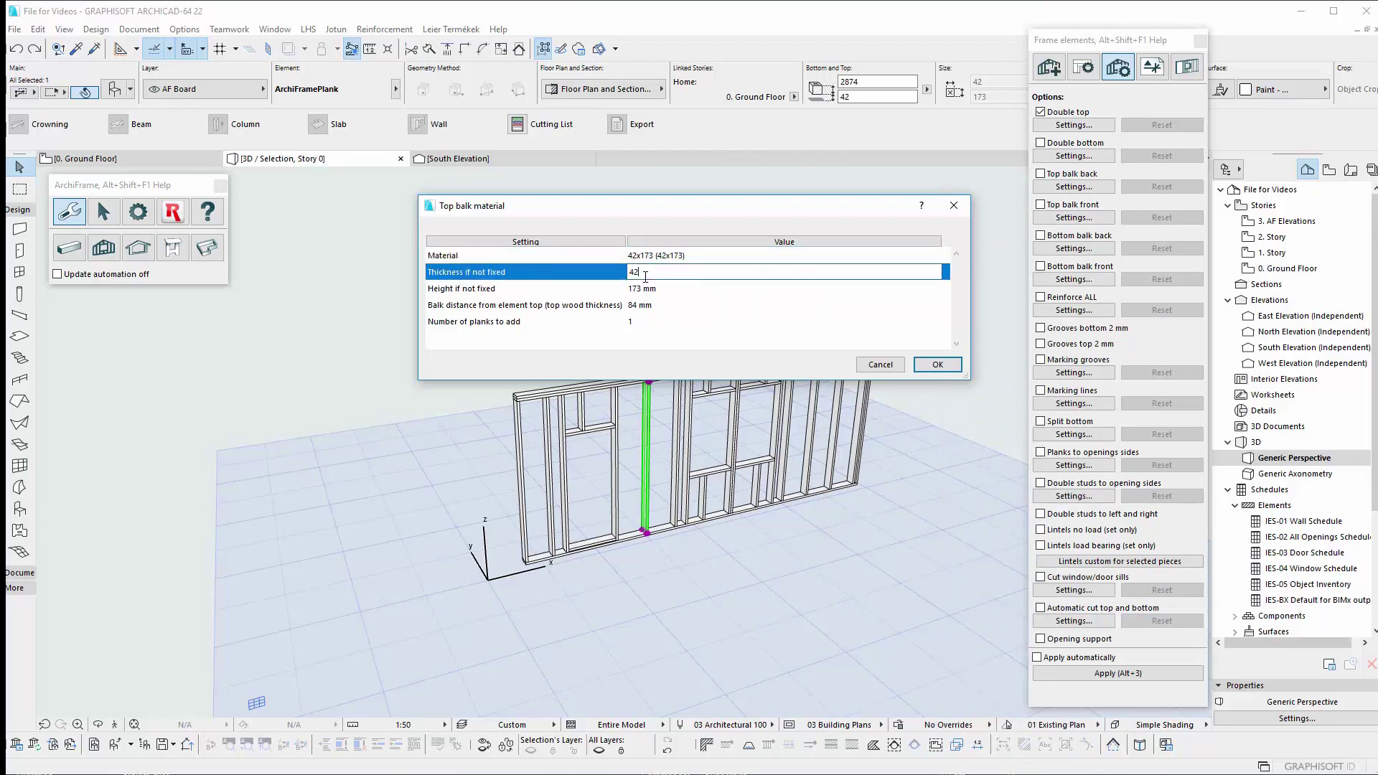
{"action": "left_click", "coordinate": [644, 288]}
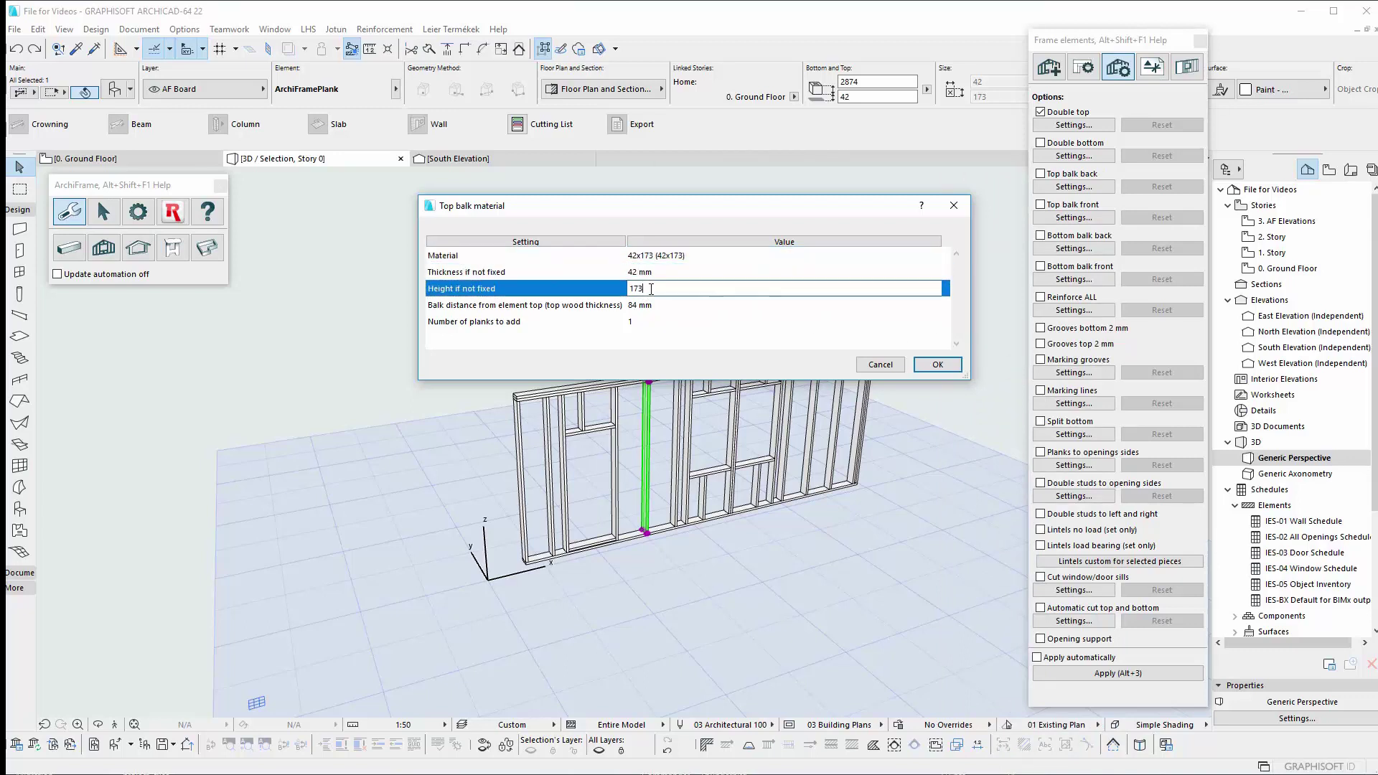
{"action": "left_click", "coordinate": [643, 306]}
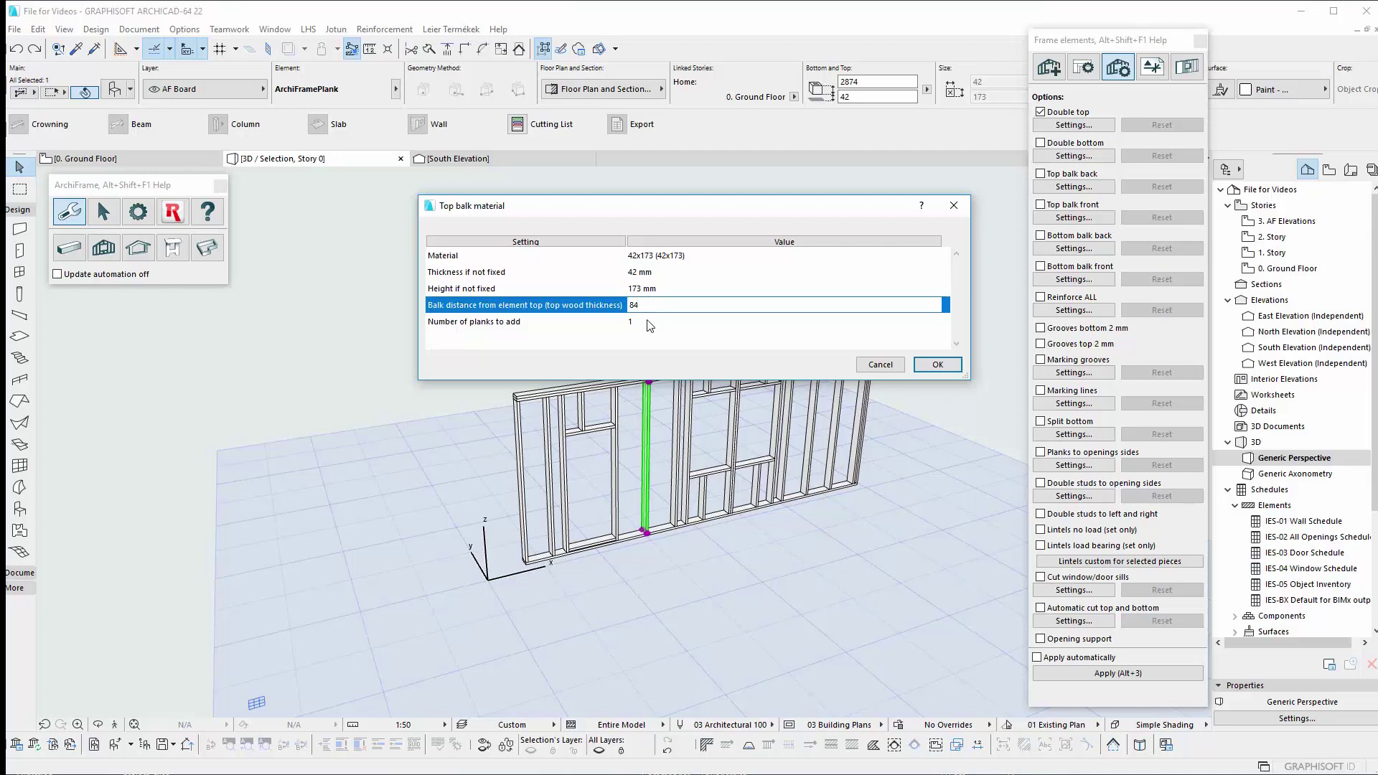
{"action": "left_click", "coordinate": [650, 322]}
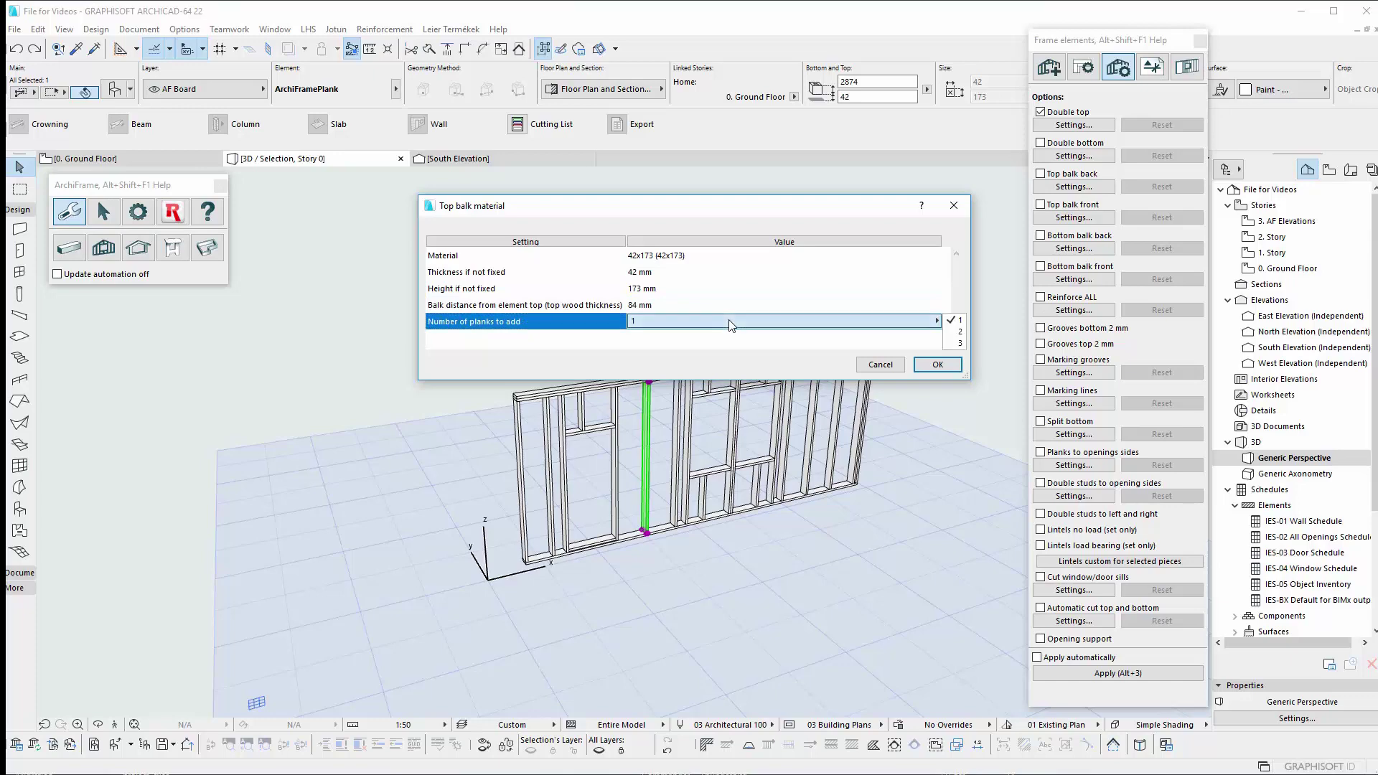
{"action": "left_click", "coordinate": [960, 332]}
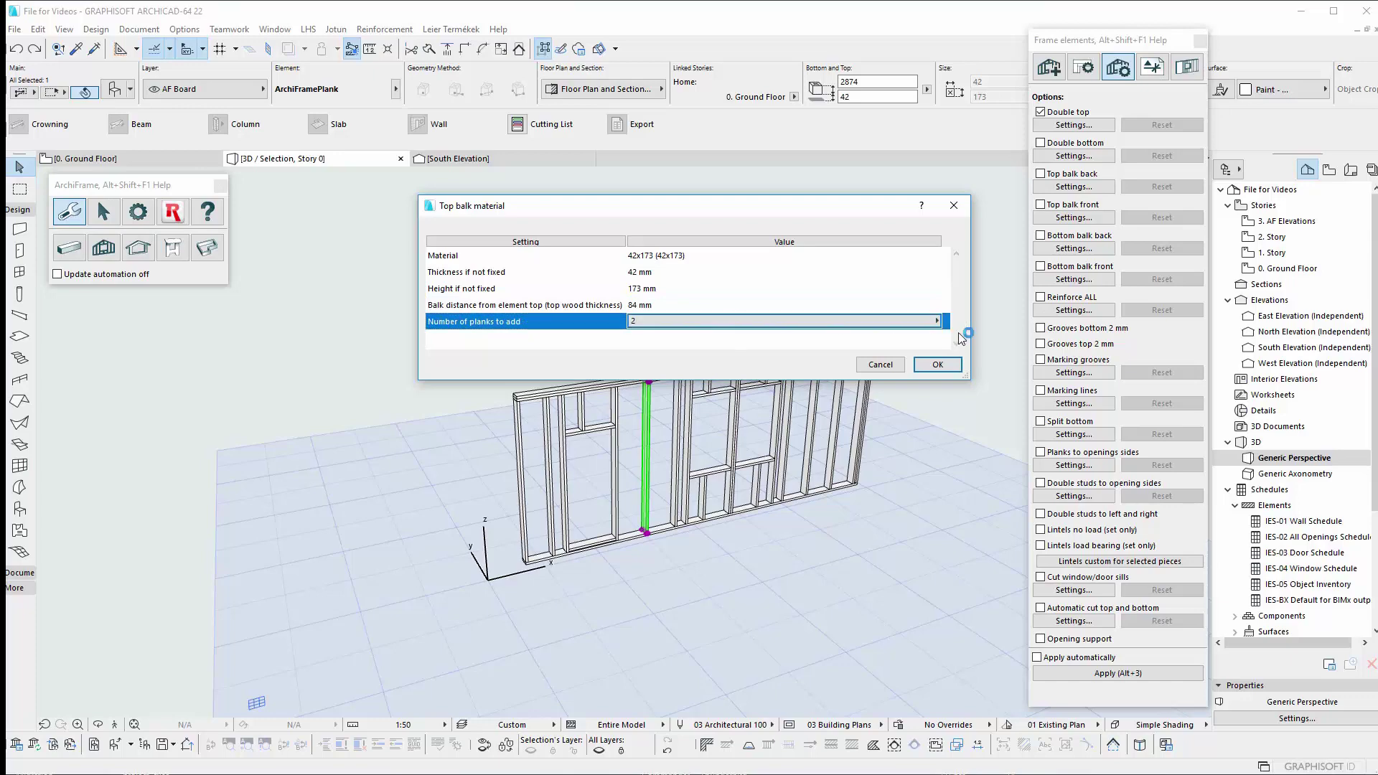
{"action": "left_click", "coordinate": [947, 367]}
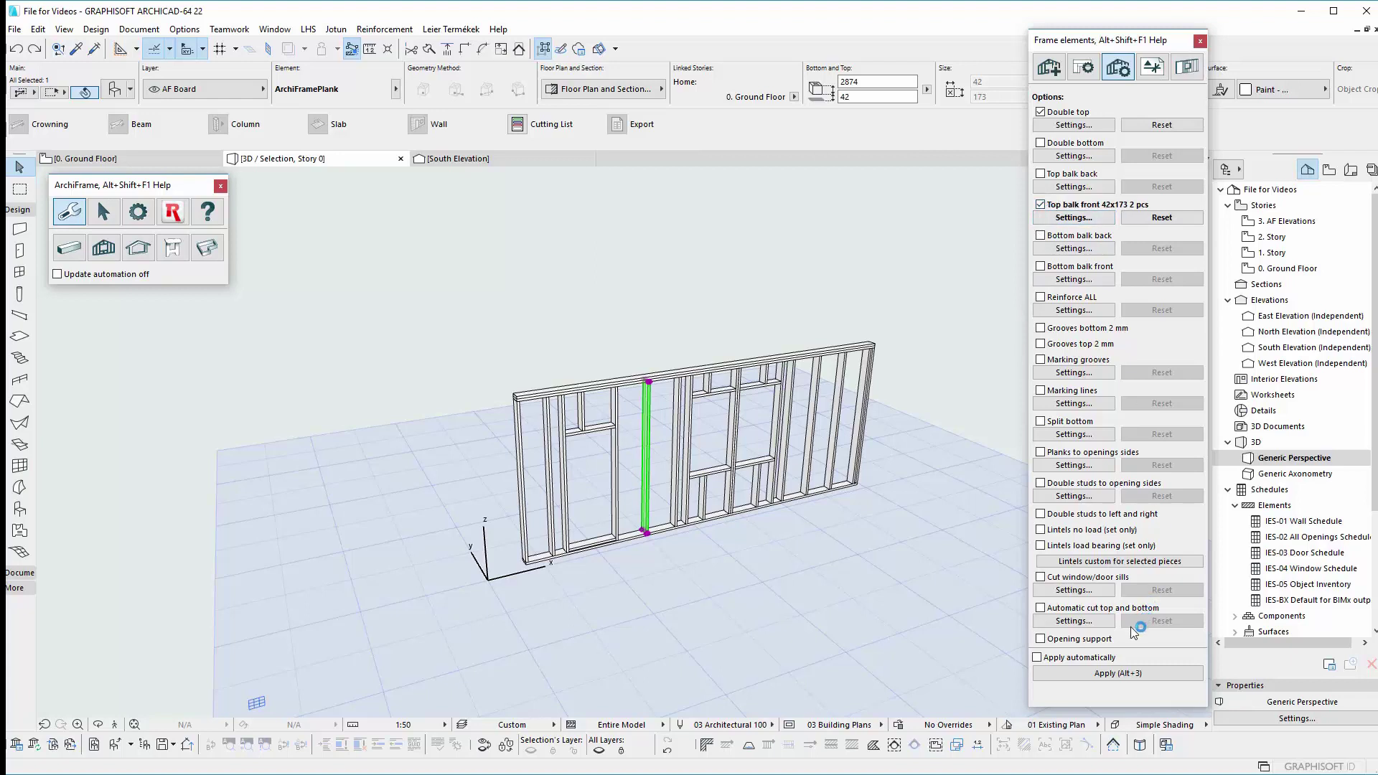
{"action": "left_click", "coordinate": [1115, 674]}
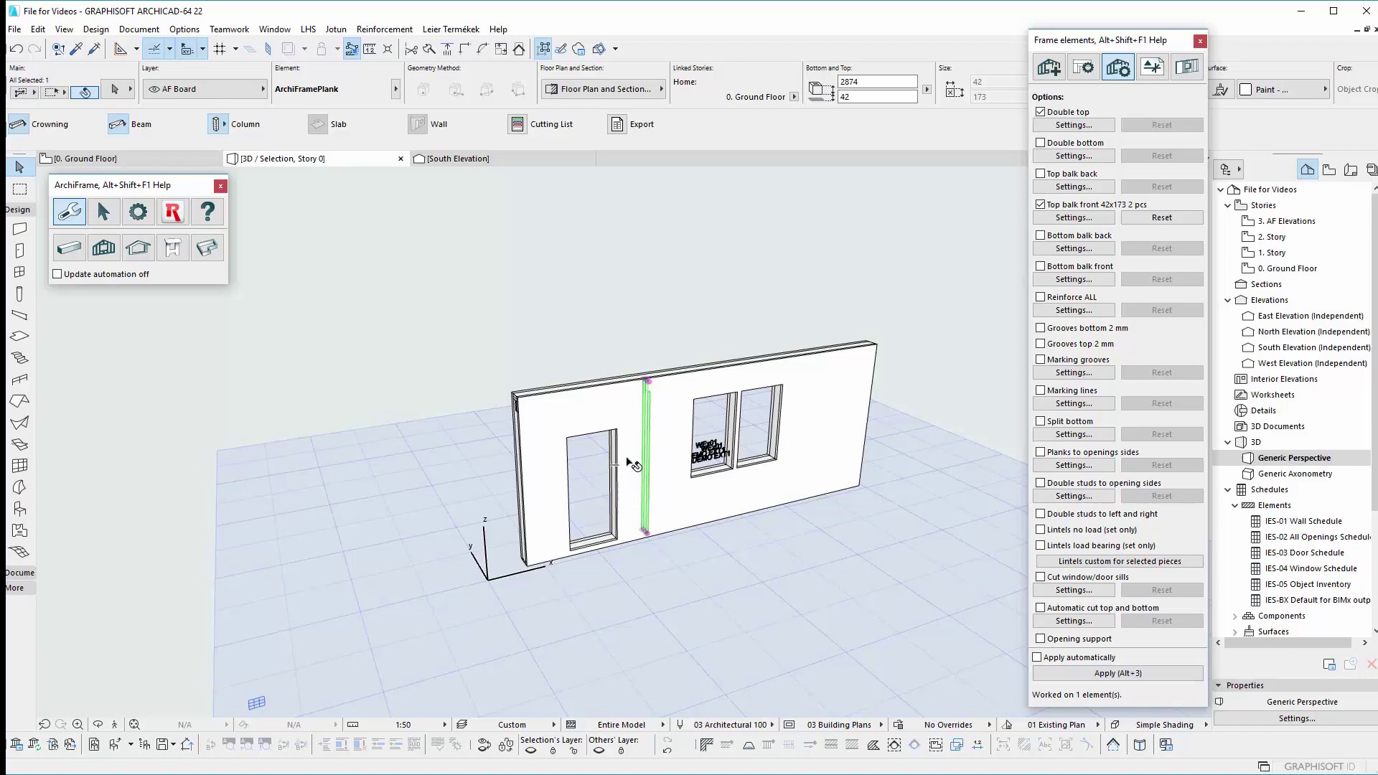
Hide the layer of the ArchiFrame element that covers the wall frame
{"action": "left_click", "coordinate": [653, 460]}
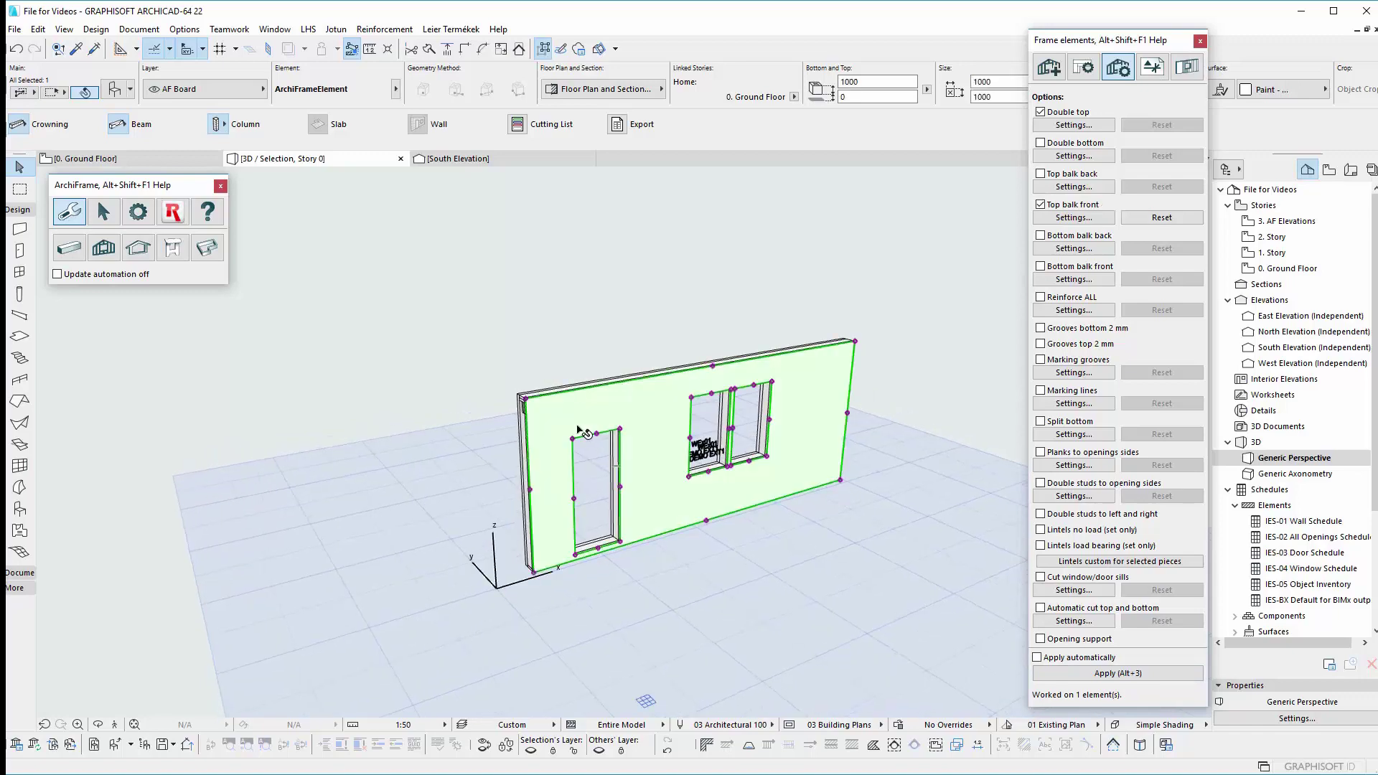
{"action": "left_click", "coordinate": [531, 750]}
{"action": "scroll", "coordinate": [531, 422], "scroll_direction": "up", "scroll_amount": 4}
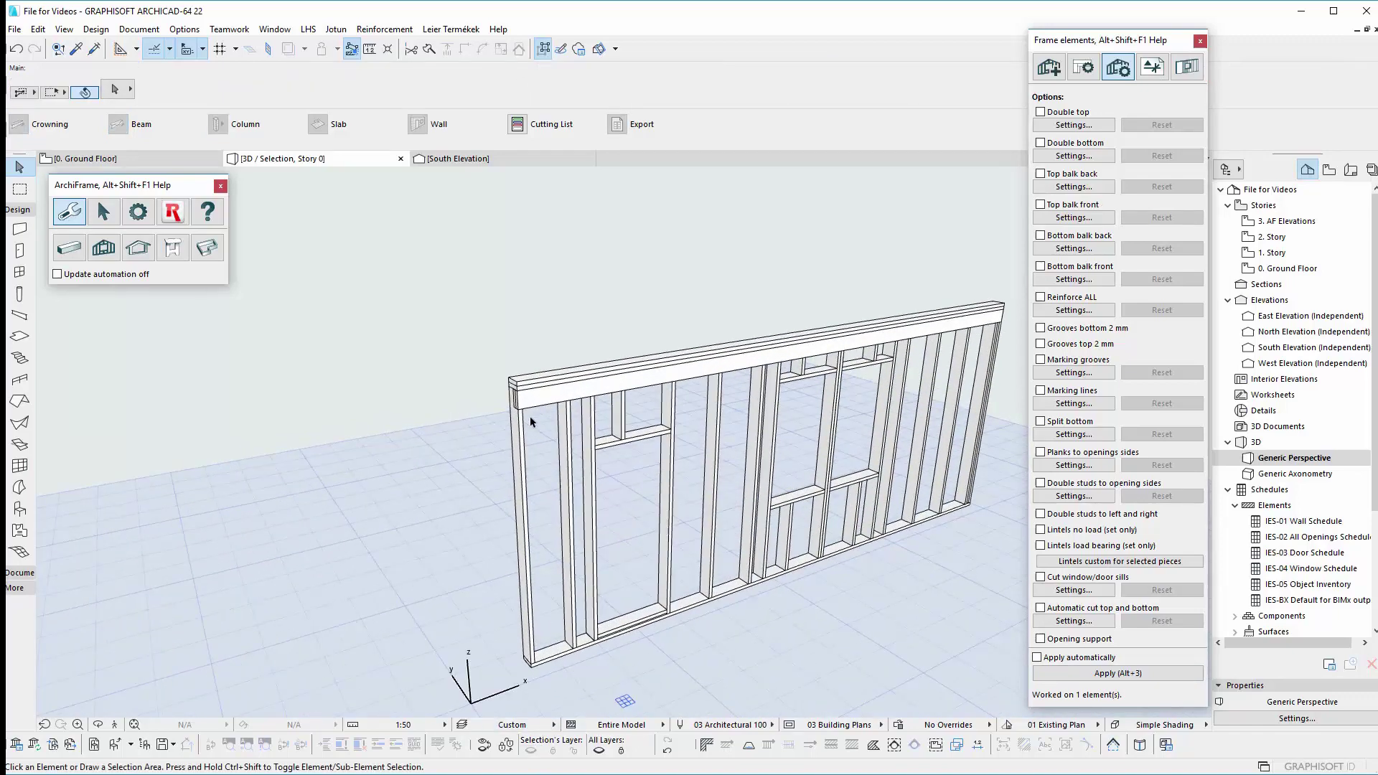
{"action": "middle_click_drag", "start_coordinate": [546, 400], "coordinate": [625, 427], "text": "shift"}
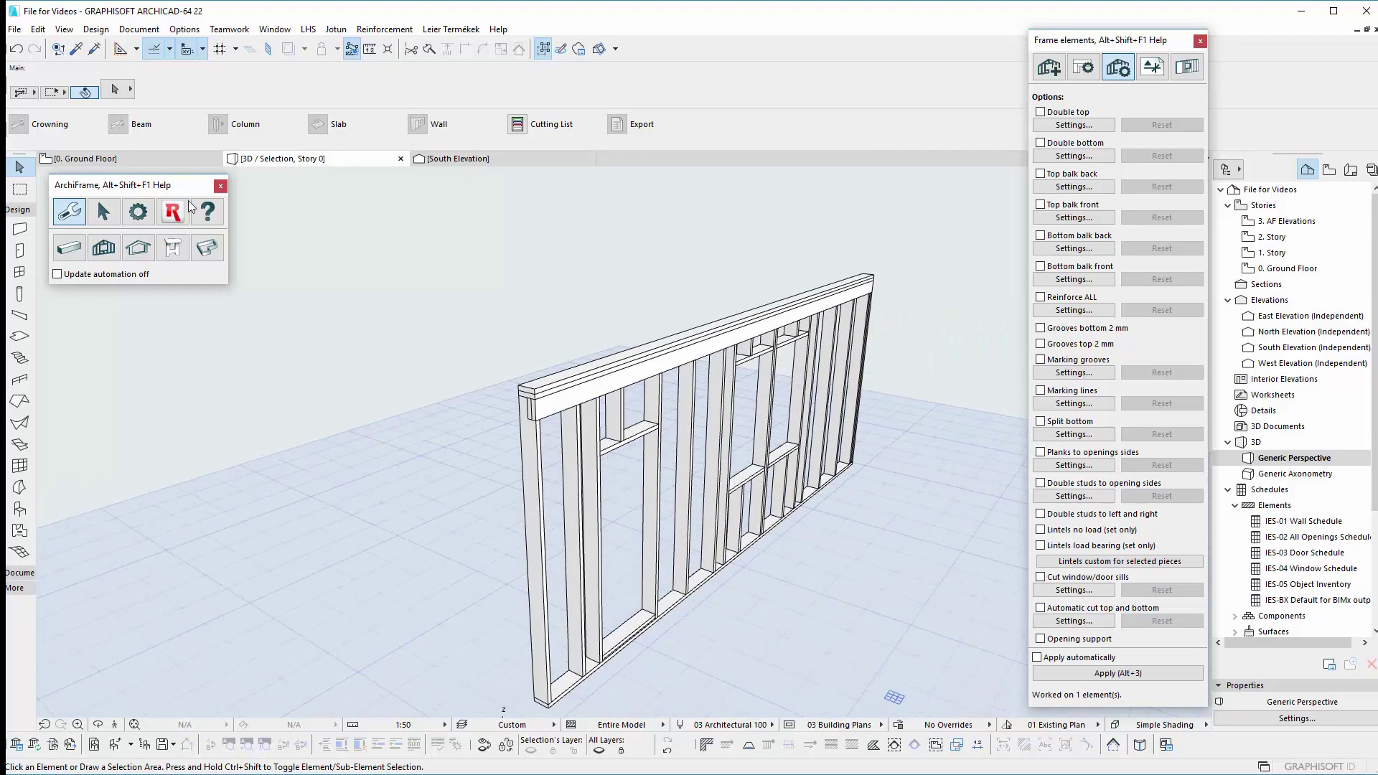
Open the machining tools for single planks and select full-height studs to examine their grooves
{"action": "left_click", "coordinate": [69, 254]}
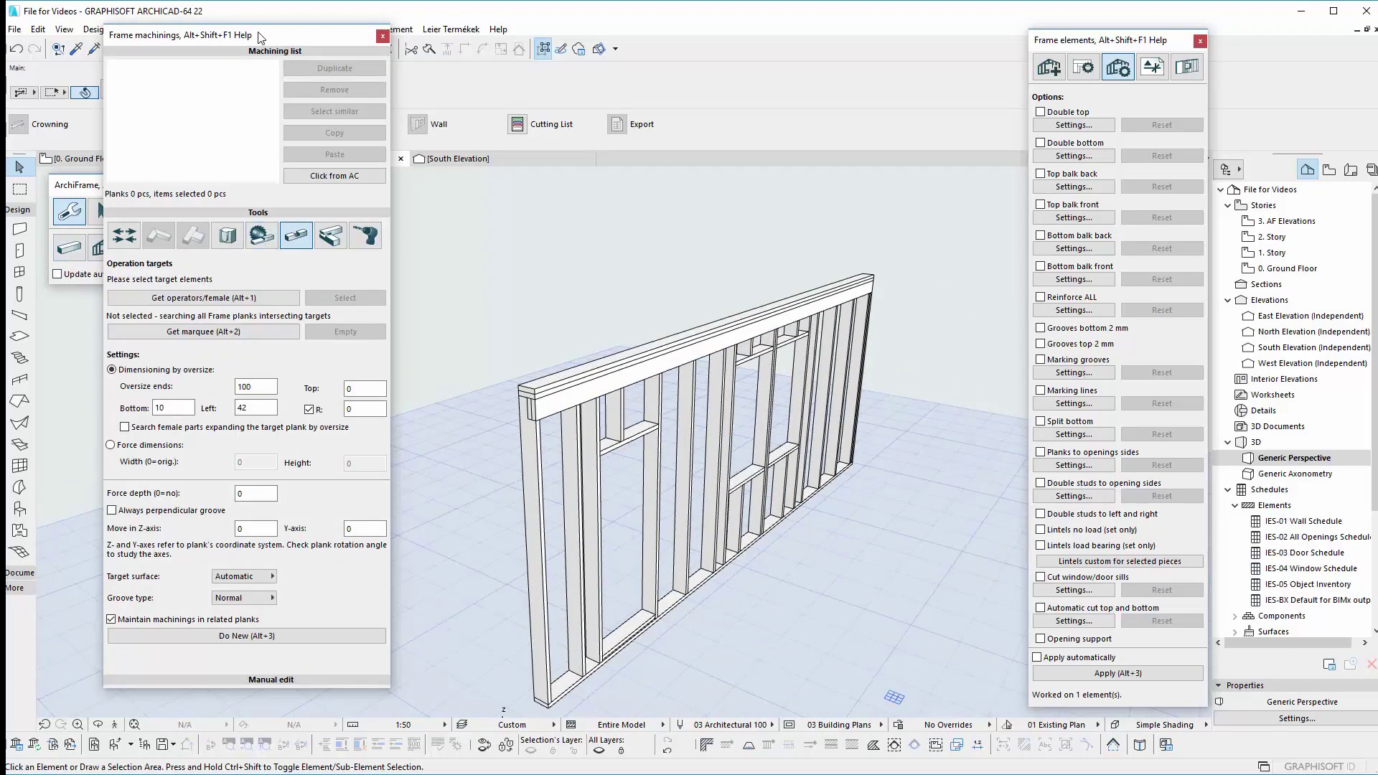
{"action": "left_click_drag", "start_coordinate": [267, 32], "coordinate": [215, 44]}
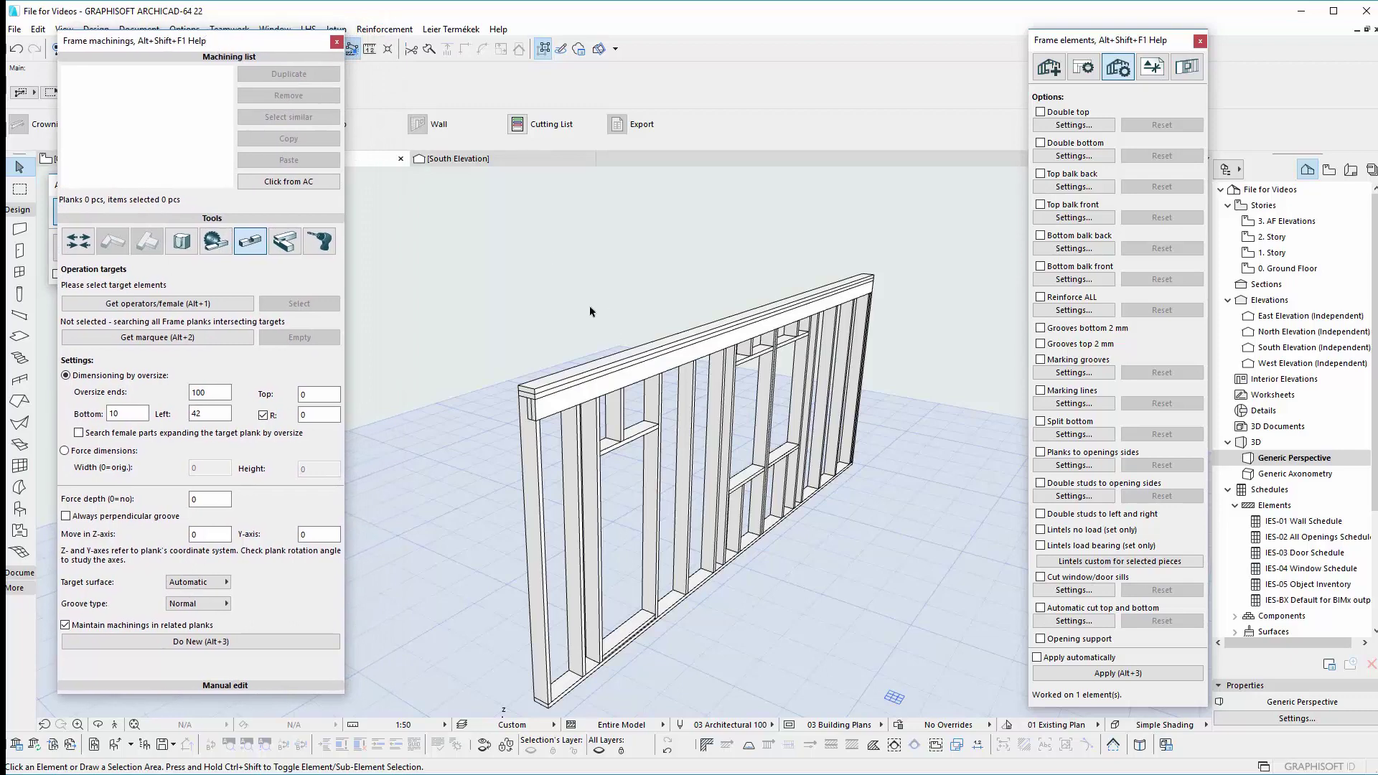
{"action": "middle_click_drag", "start_coordinate": [522, 474], "coordinate": [643, 426], "text": "shift"}
{"action": "left_click", "coordinate": [644, 428]}
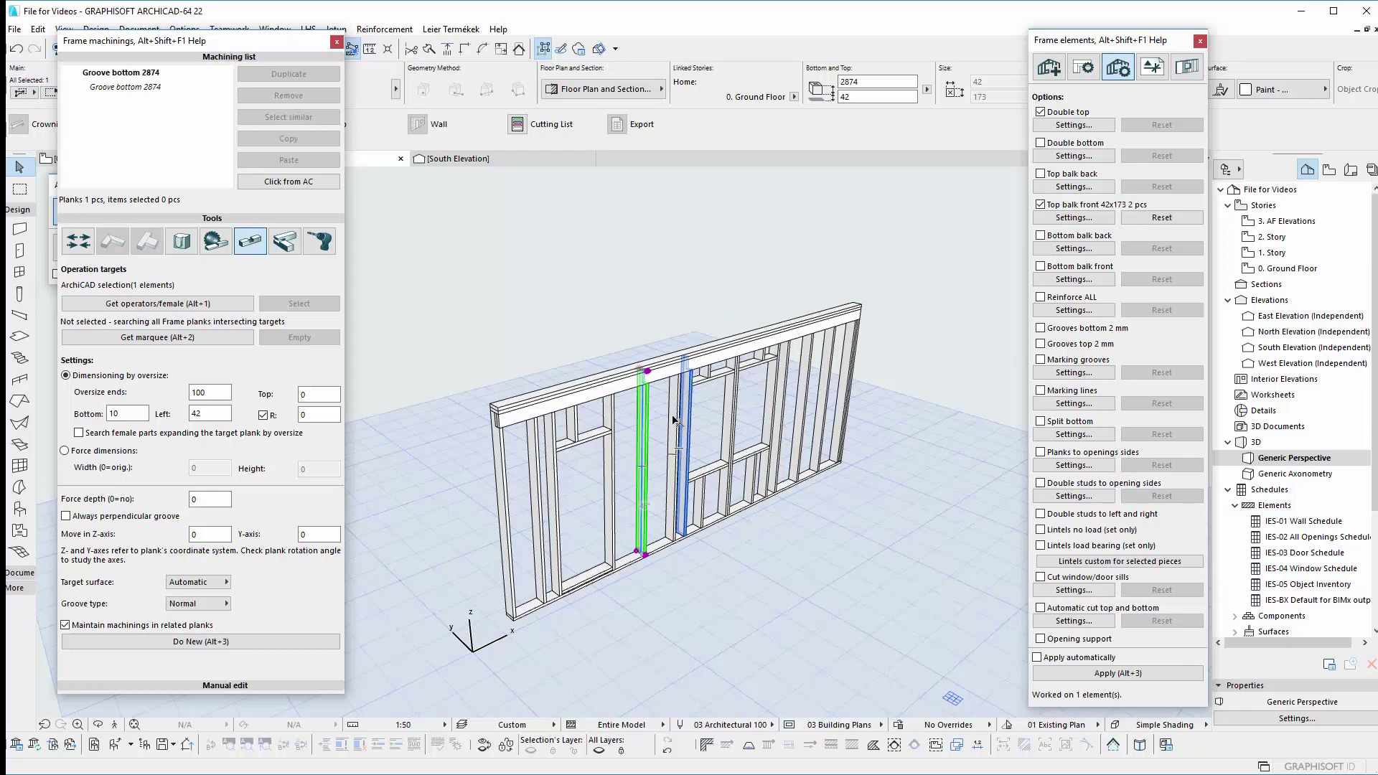
{"action": "middle_click_drag", "start_coordinate": [675, 422], "coordinate": [549, 416], "text": "shift"}
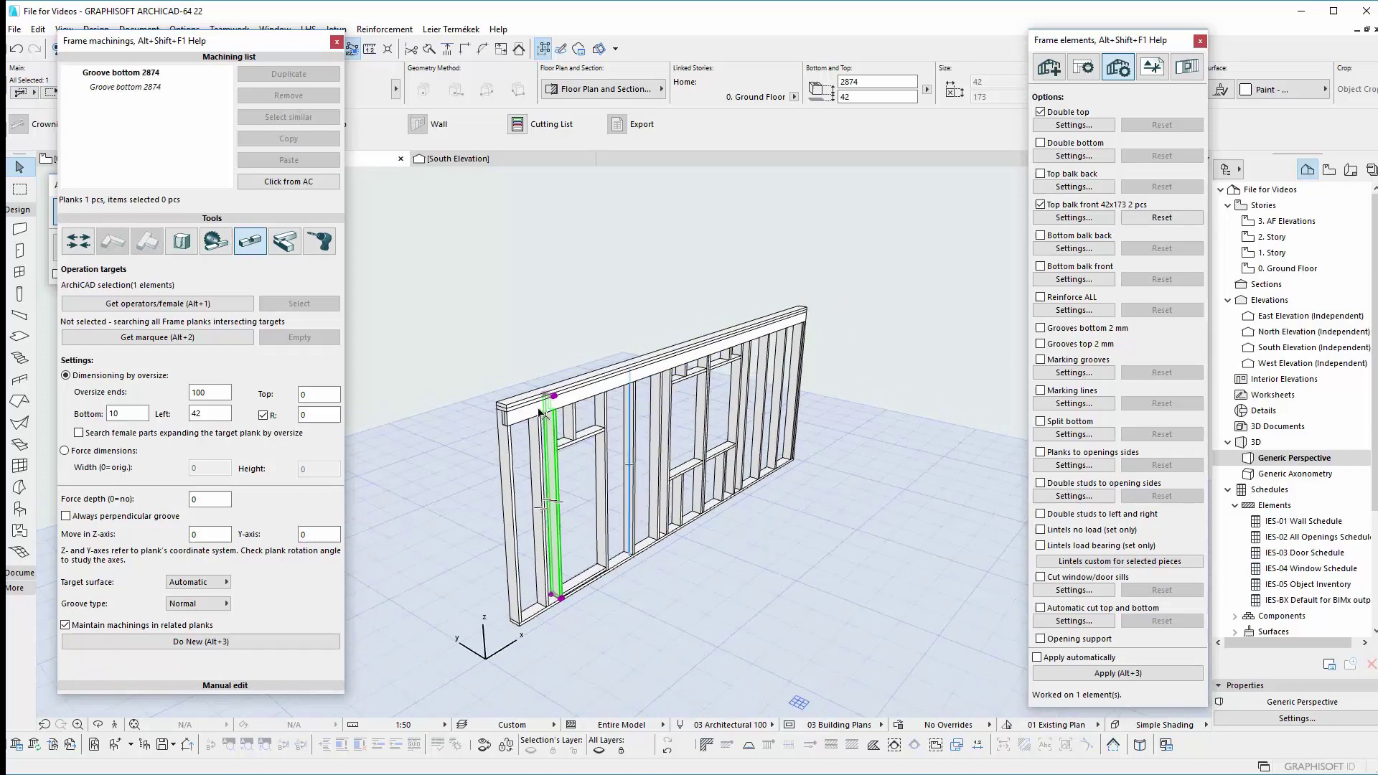
Select the front top balk planks in turn, examine the inner plank's linked groove, and clear the selection
{"action": "left_click", "coordinate": [521, 419]}
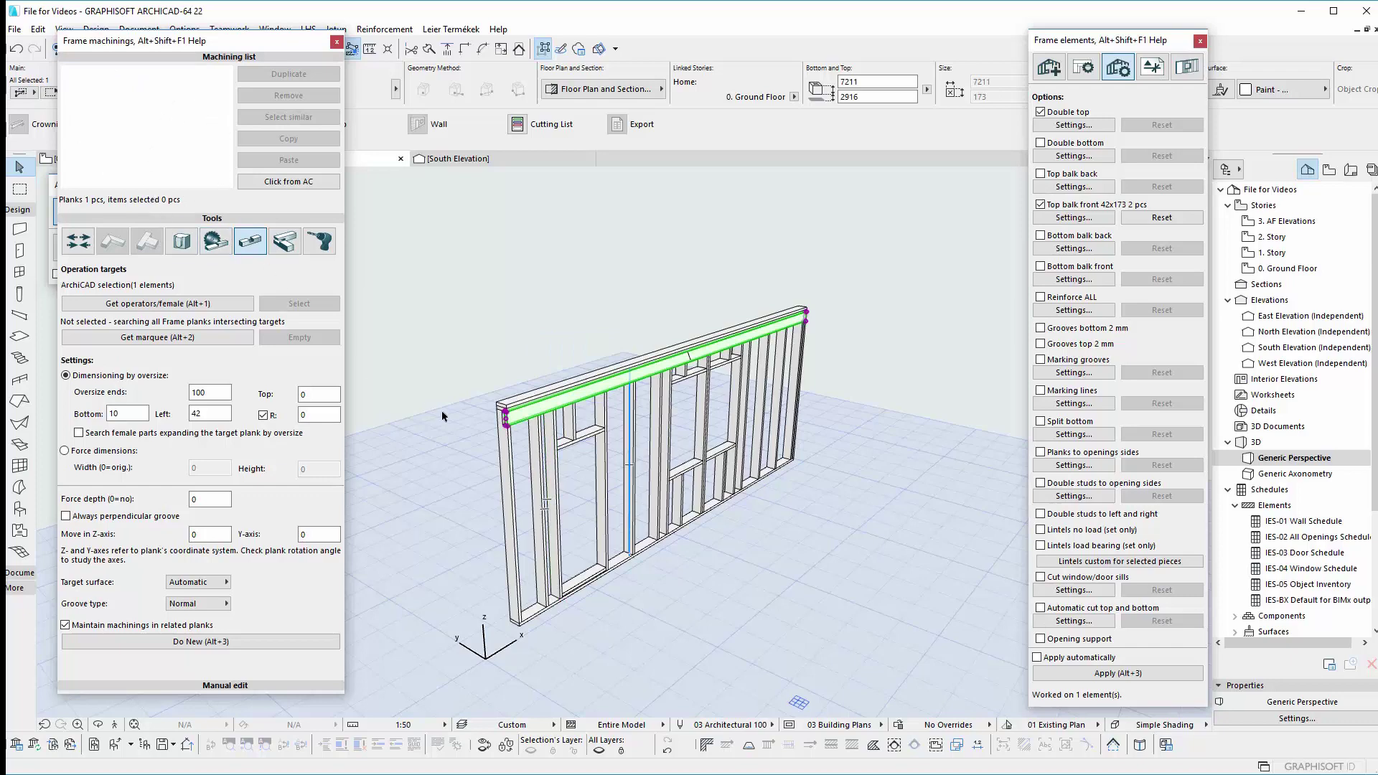
{"action": "scroll", "coordinate": [518, 415], "scroll_direction": "up", "scroll_amount": 3}
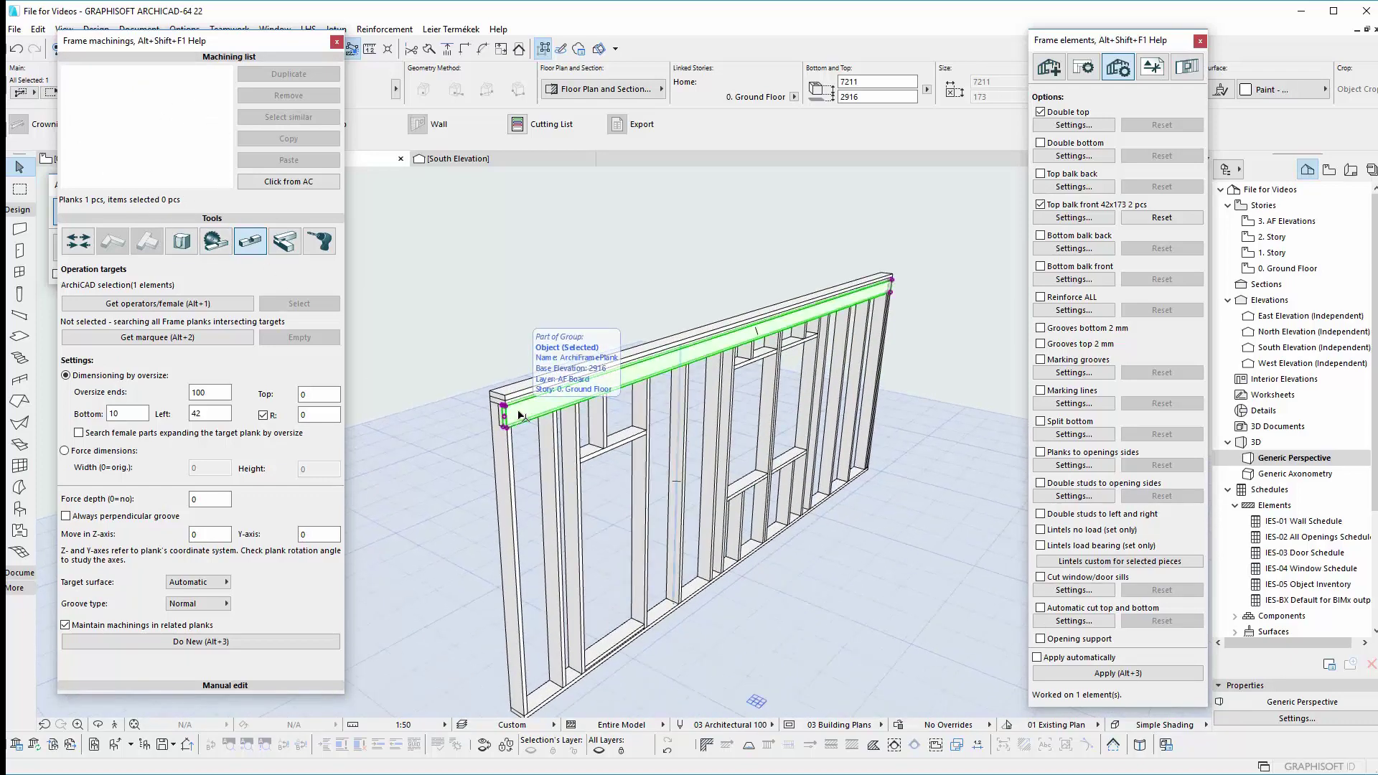
{"action": "scroll", "coordinate": [517, 420], "scroll_direction": "up", "scroll_amount": 2}
{"action": "scroll", "coordinate": [507, 433], "scroll_direction": "up", "scroll_amount": 2}
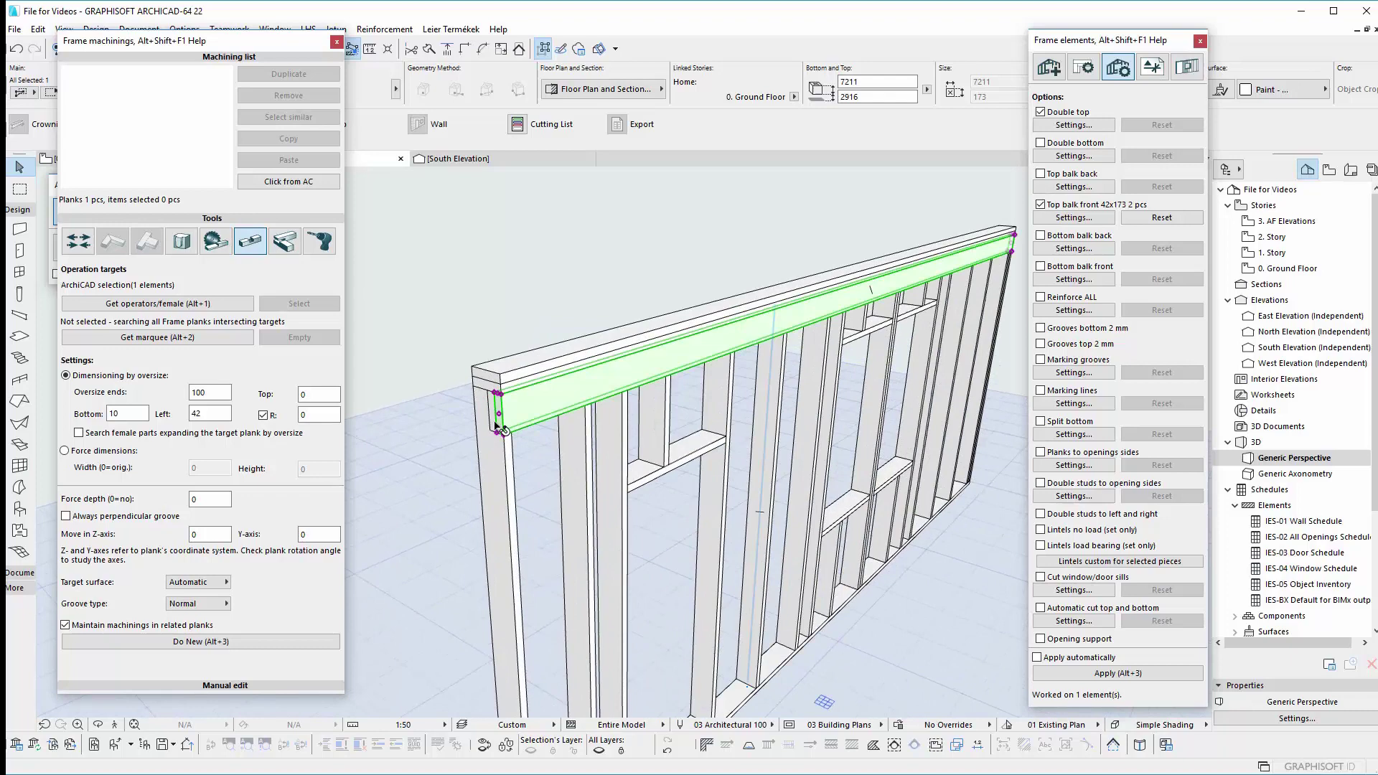
{"action": "left_click", "coordinate": [495, 428]}
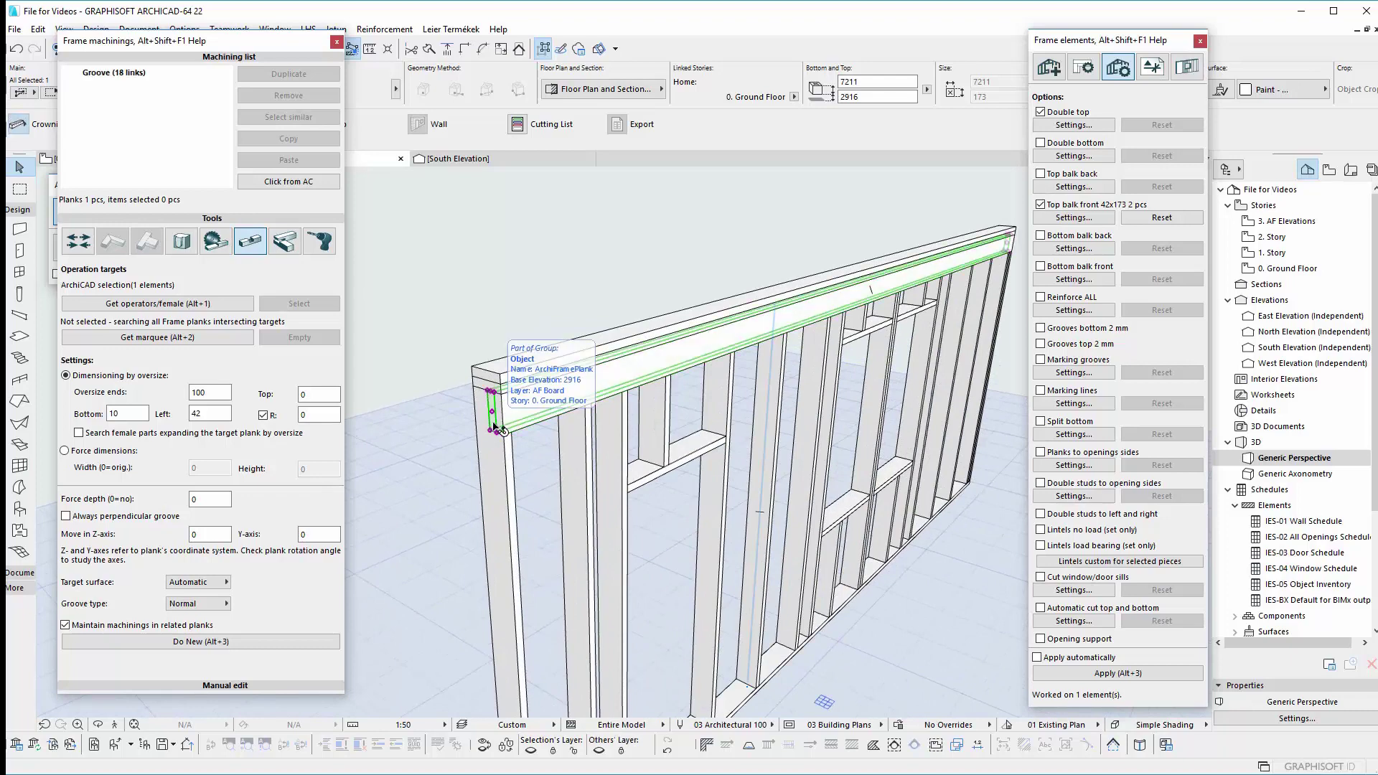
{"action": "left_click", "coordinate": [124, 76]}
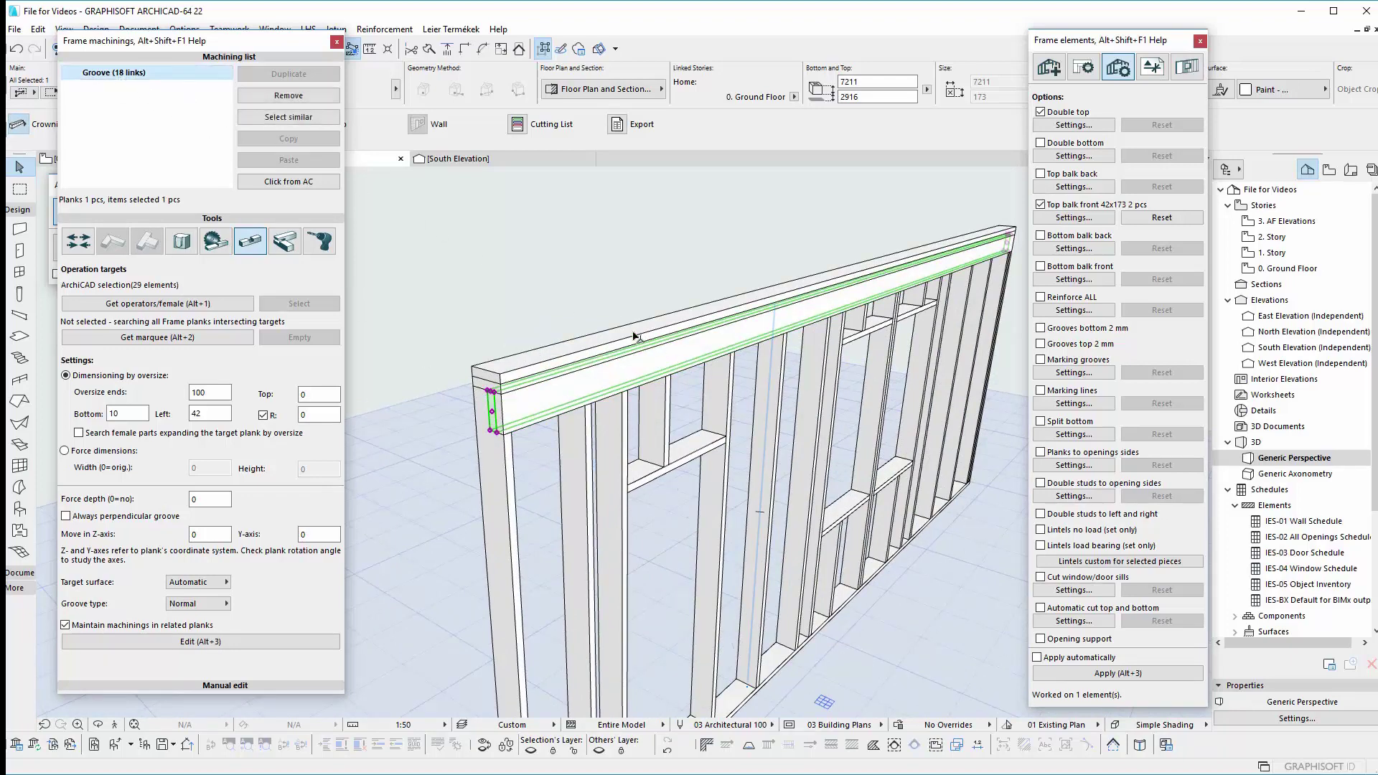
{"action": "scroll", "coordinate": [468, 402], "scroll_direction": "down", "scroll_amount": 2}
{"action": "middle_click_drag", "start_coordinate": [608, 399], "coordinate": [553, 406], "text": "shift"}
{"action": "left_click", "coordinate": [549, 375]}
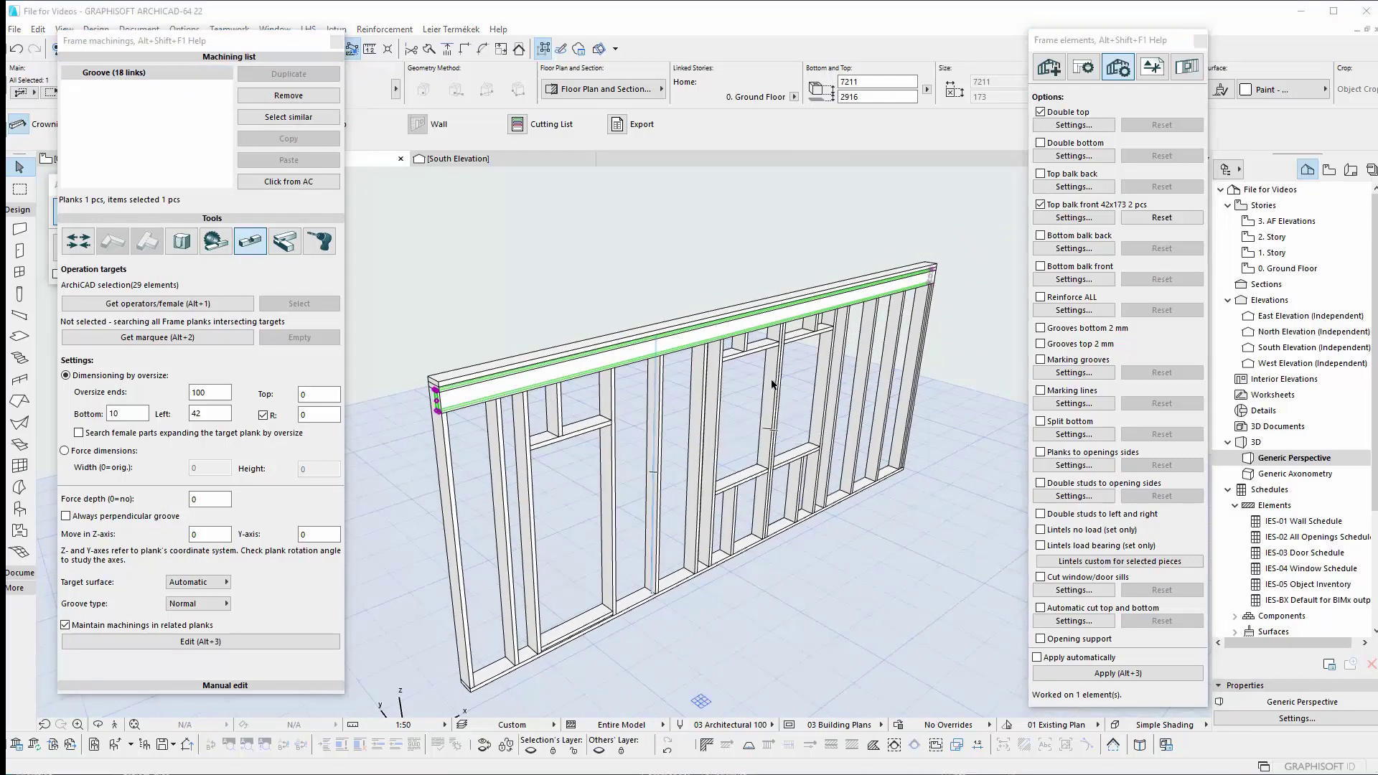
{"action": "left_click", "coordinate": [893, 597]}
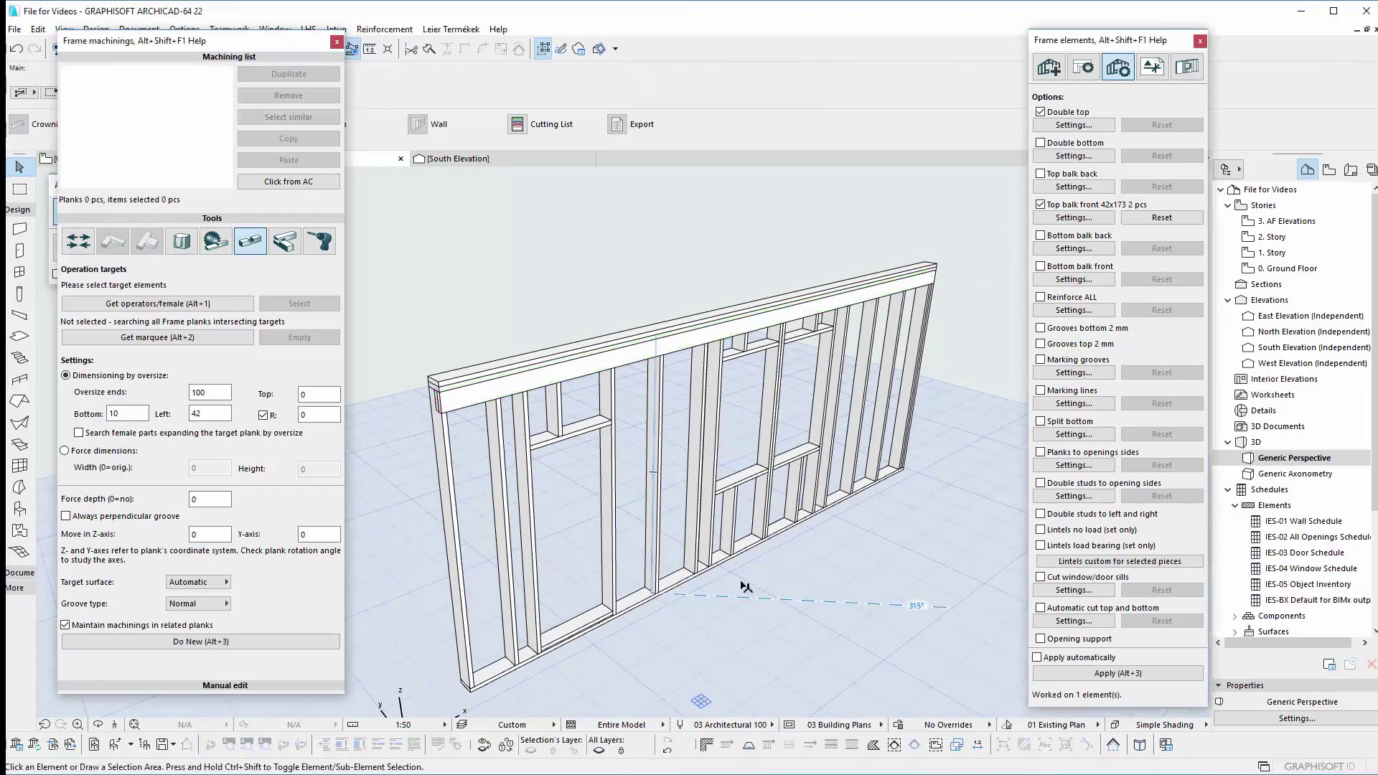
Close the frame machining tools and select the inner front top balk plank at the wall frame's near corner
{"action": "middle_click_drag", "start_coordinate": [632, 488], "coordinate": [672, 463], "text": "shift"}
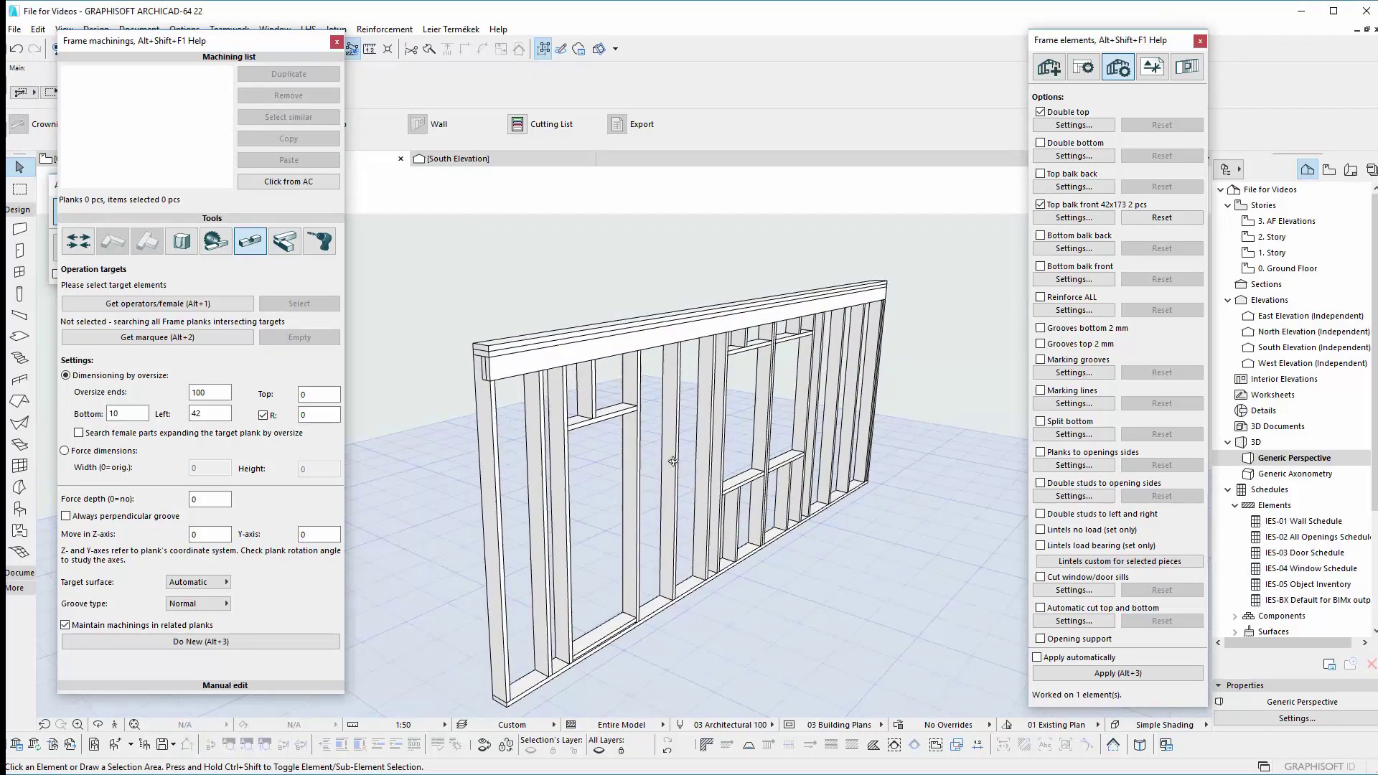
{"action": "left_click", "coordinate": [337, 42]}
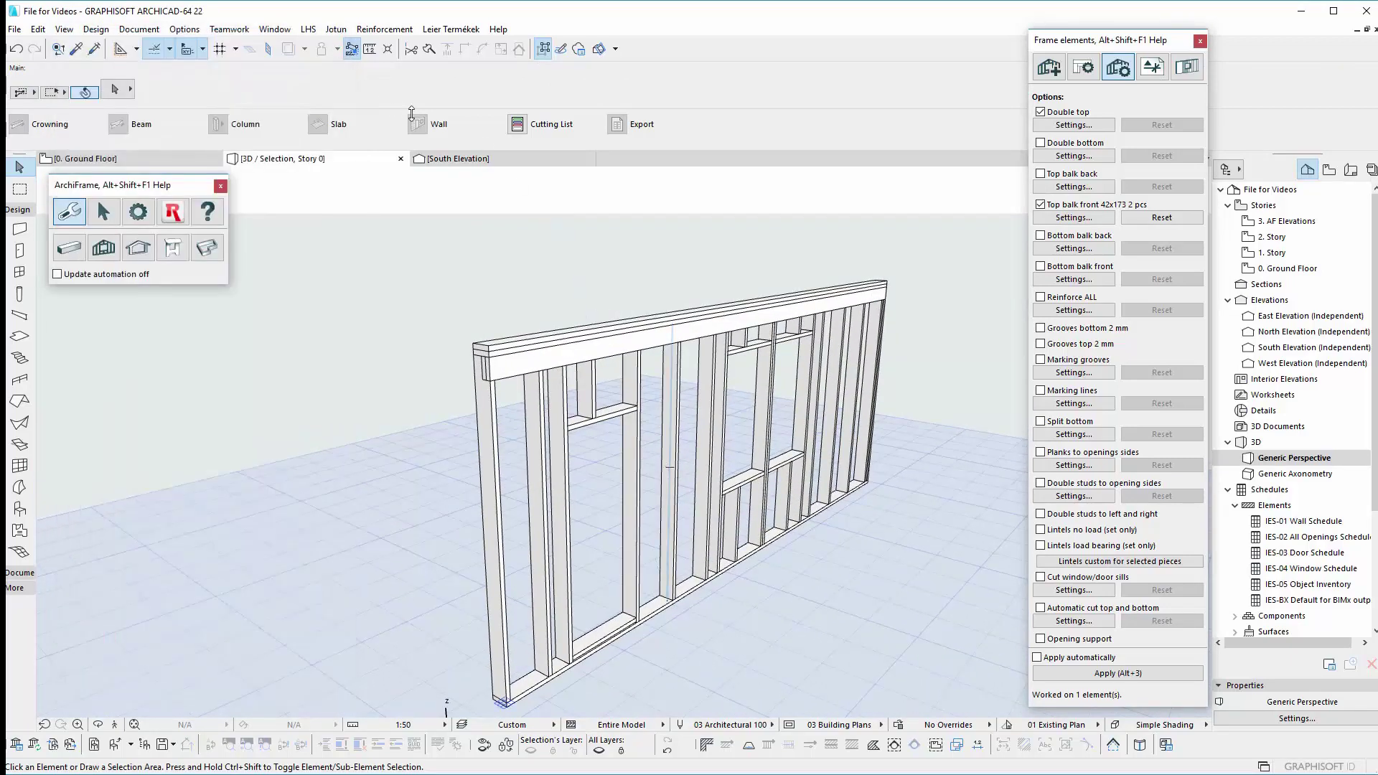
{"action": "scroll", "coordinate": [488, 379], "scroll_direction": "up", "scroll_amount": 5}
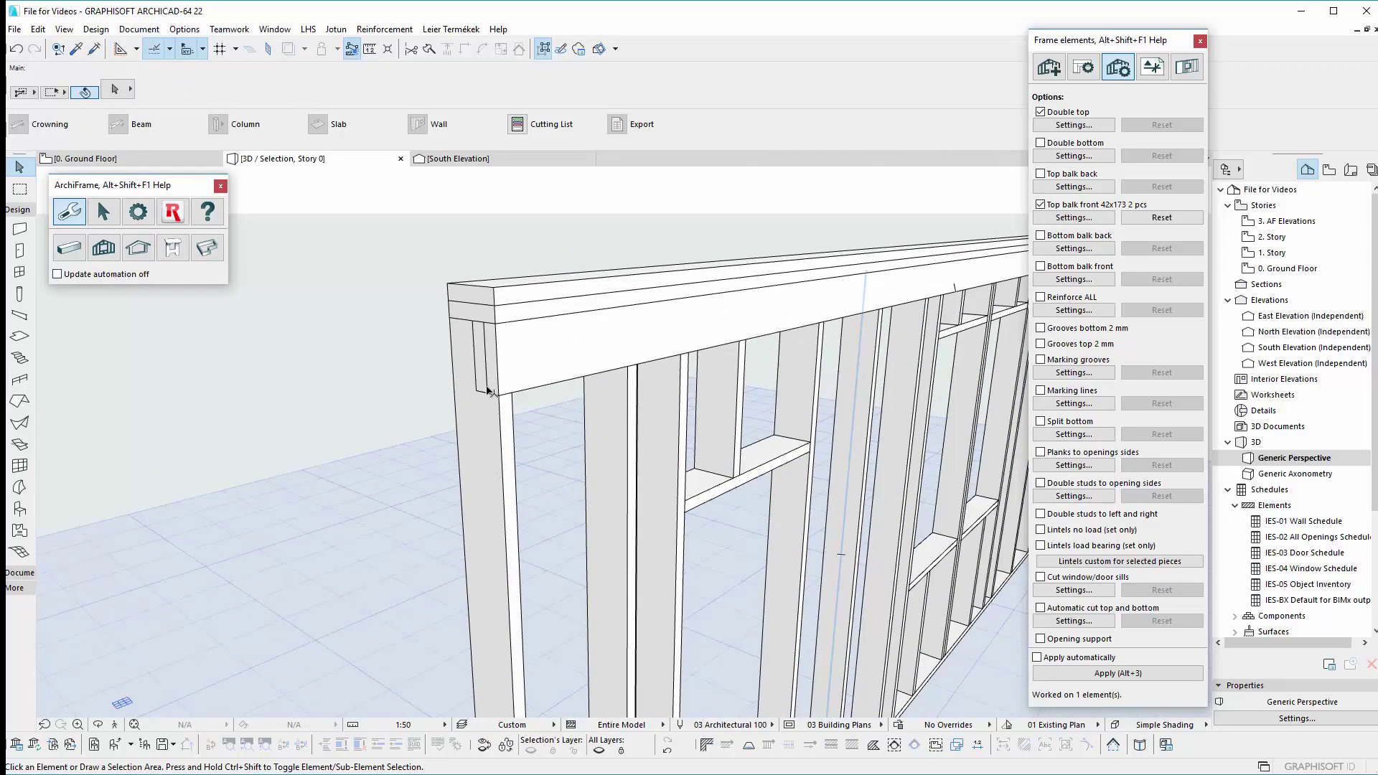
{"action": "key", "text": "alt+Tab"}
{"action": "scroll", "coordinate": [487, 391], "scroll_direction": "down", "scroll_amount": 3}
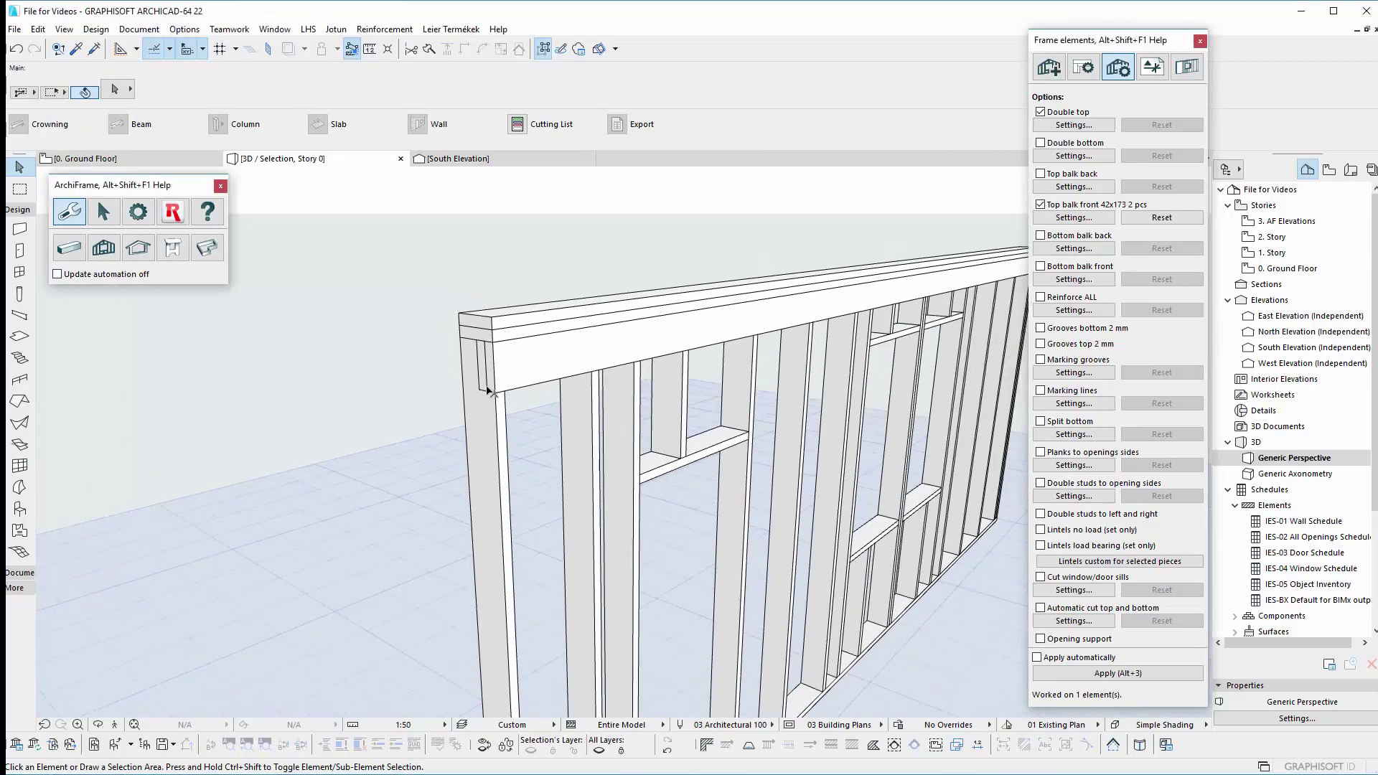
{"action": "middle_click_drag", "start_coordinate": [490, 390], "coordinate": [548, 384], "text": "shift"}
{"action": "scroll", "coordinate": [522, 402], "scroll_direction": "up", "scroll_amount": 1}
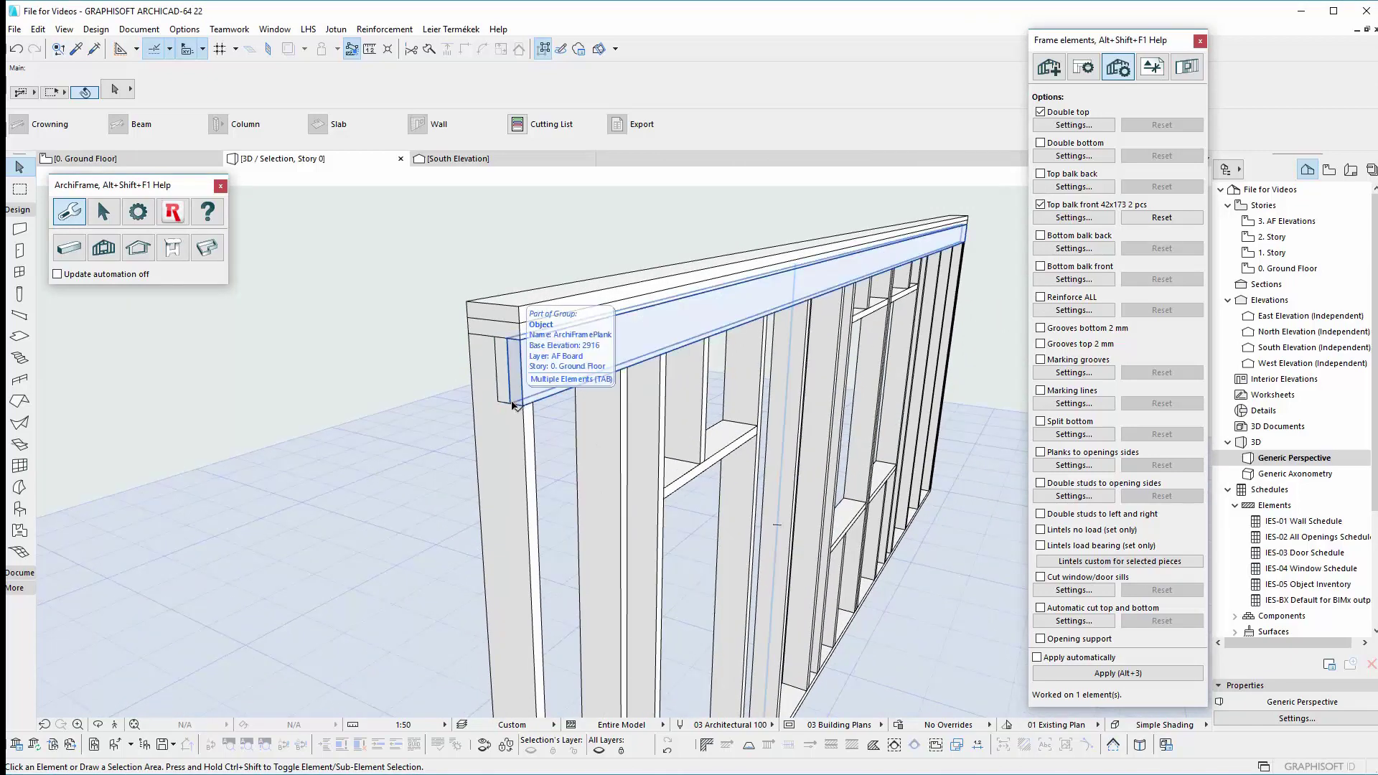
{"action": "left_click", "coordinate": [512, 405]}
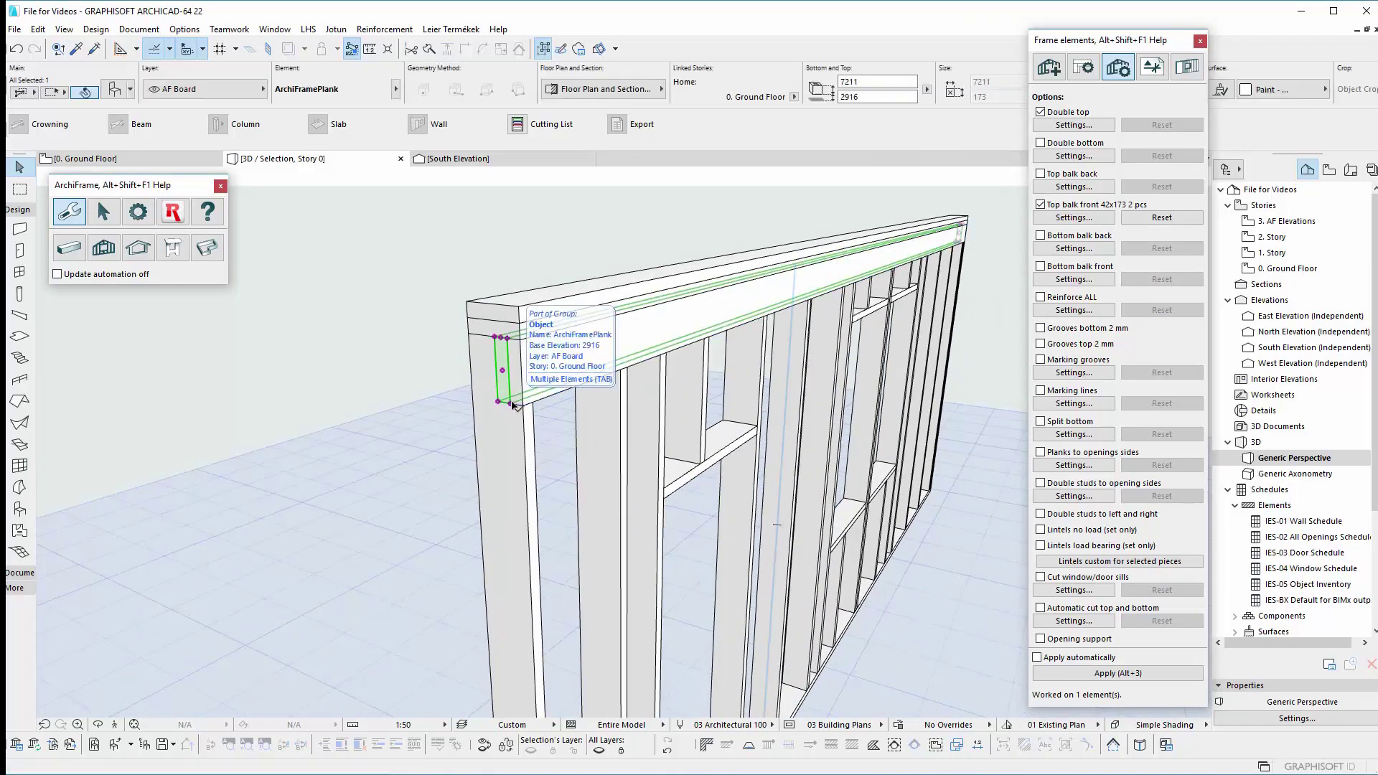
Show the related element drawing for the selected inner front top balk plank
{"action": "scroll", "coordinate": [513, 405], "scroll_direction": "down", "scroll_amount": 1}
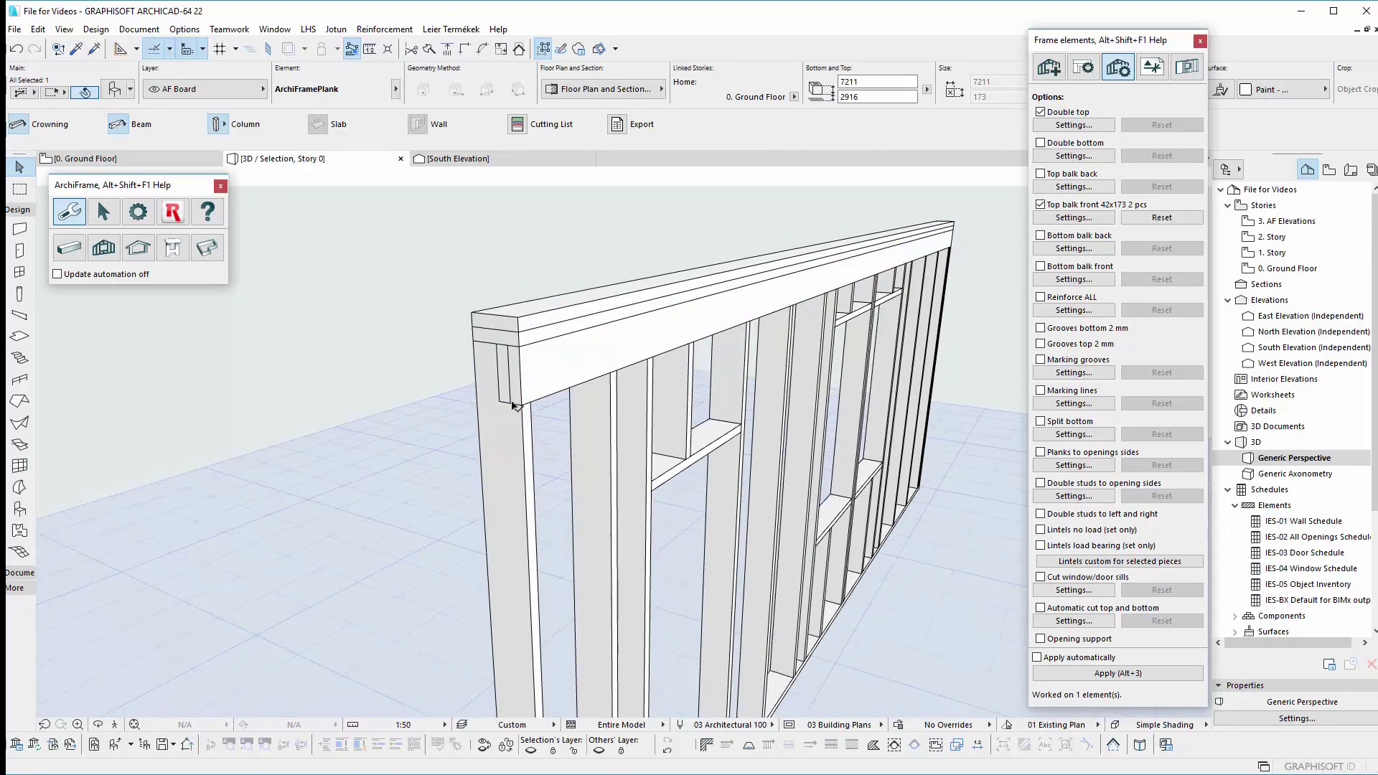
{"action": "middle_click_drag", "start_coordinate": [512, 405], "coordinate": [481, 395], "text": "shift"}
{"action": "left_click", "coordinate": [483, 387]}
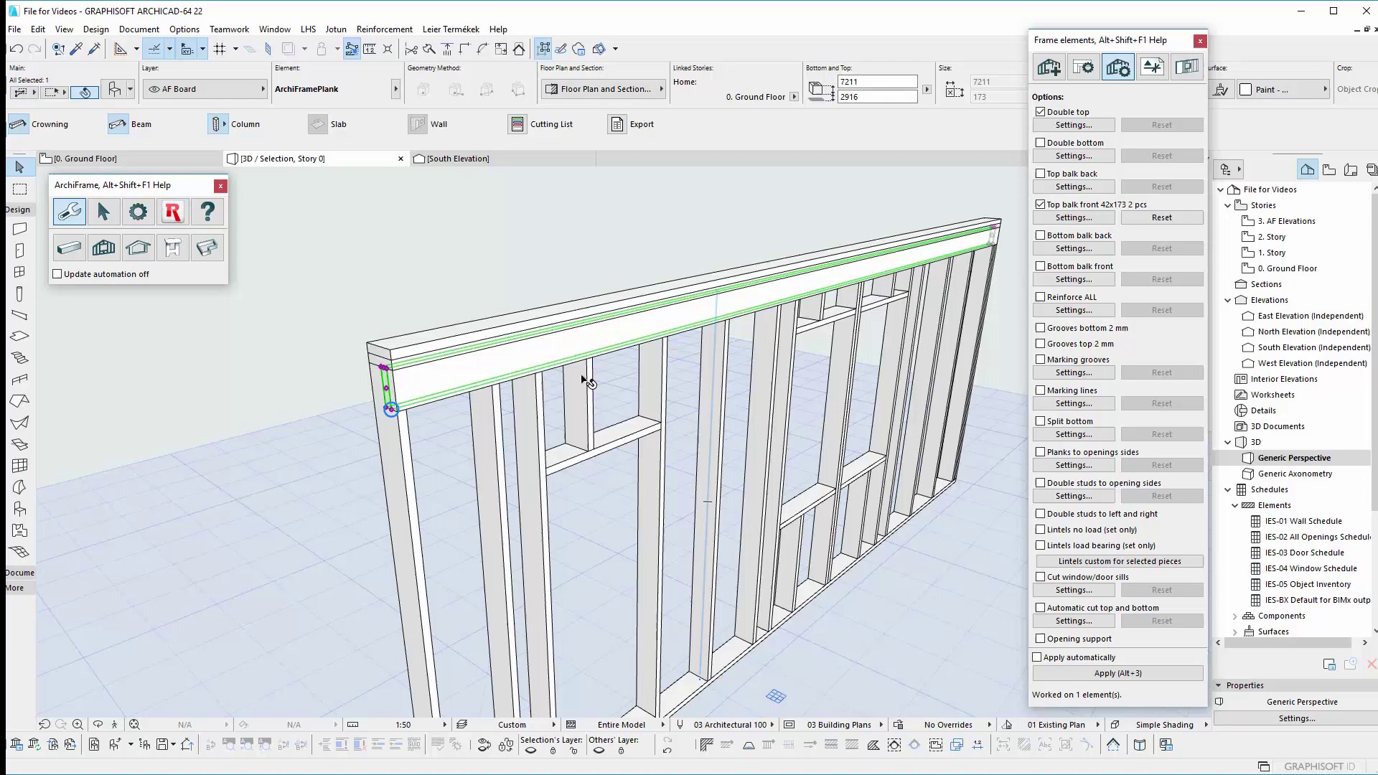
{"action": "scroll", "coordinate": [470, 394], "scroll_direction": "down", "scroll_amount": 1}
{"action": "scroll", "coordinate": [406, 402], "scroll_direction": "up", "scroll_amount": 4}
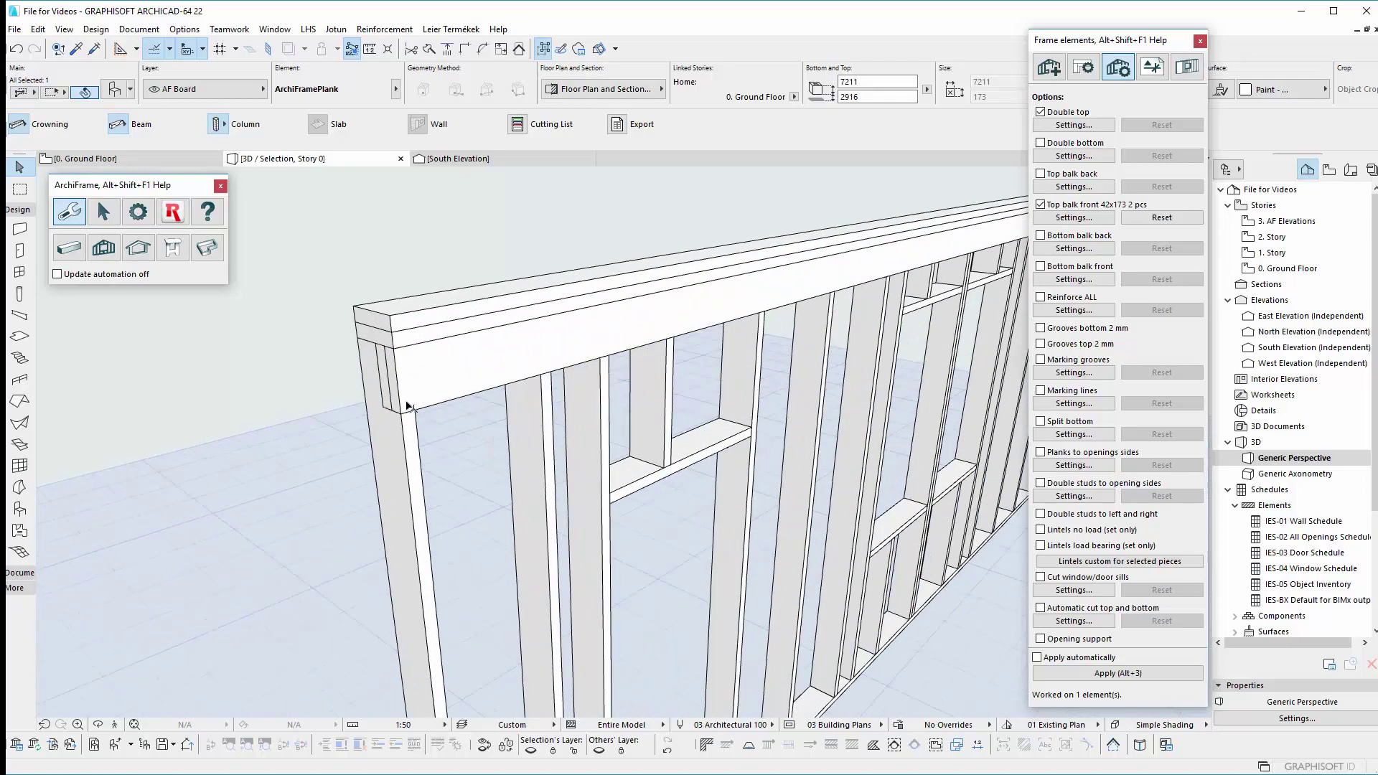
{"action": "scroll", "coordinate": [407, 406], "scroll_direction": "down", "scroll_amount": 2}
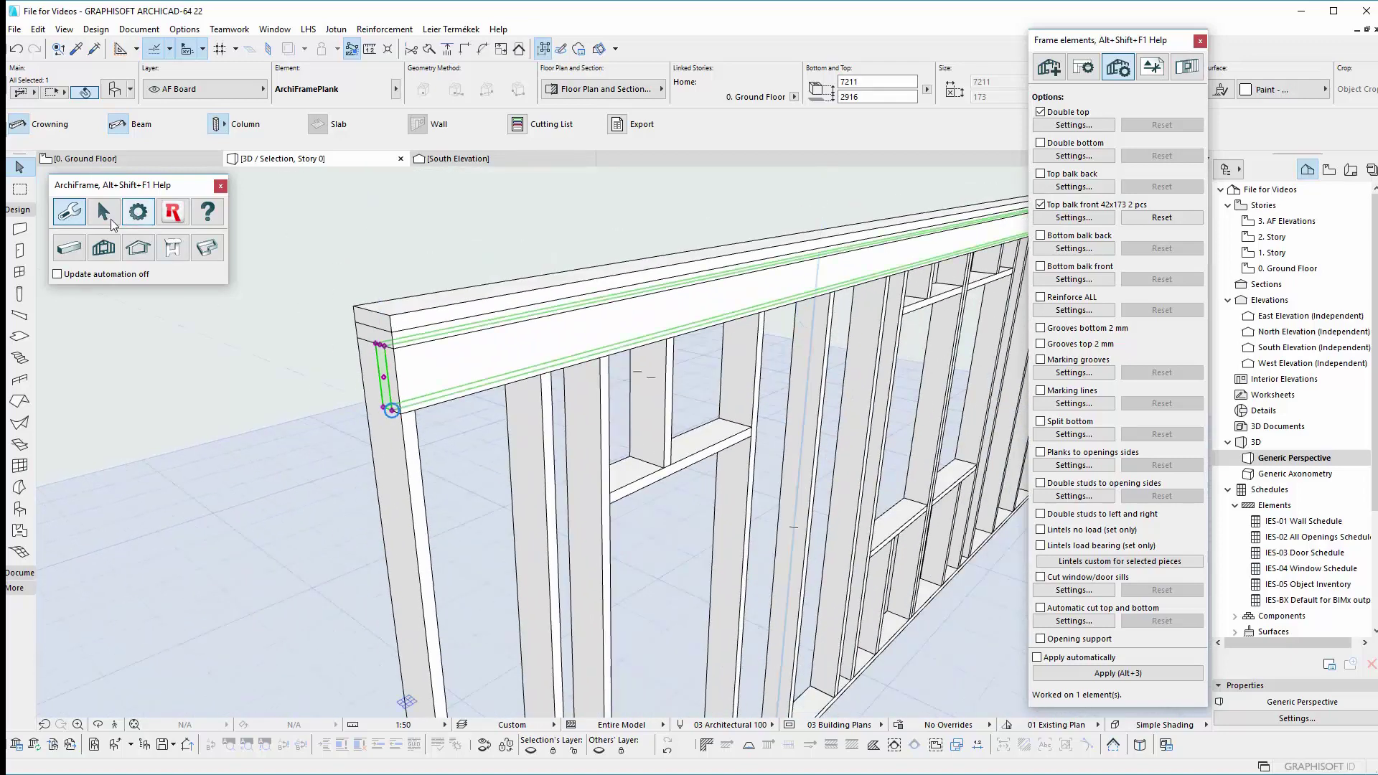
{"action": "left_click", "coordinate": [103, 214]}
{"action": "left_click", "coordinate": [97, 281]}
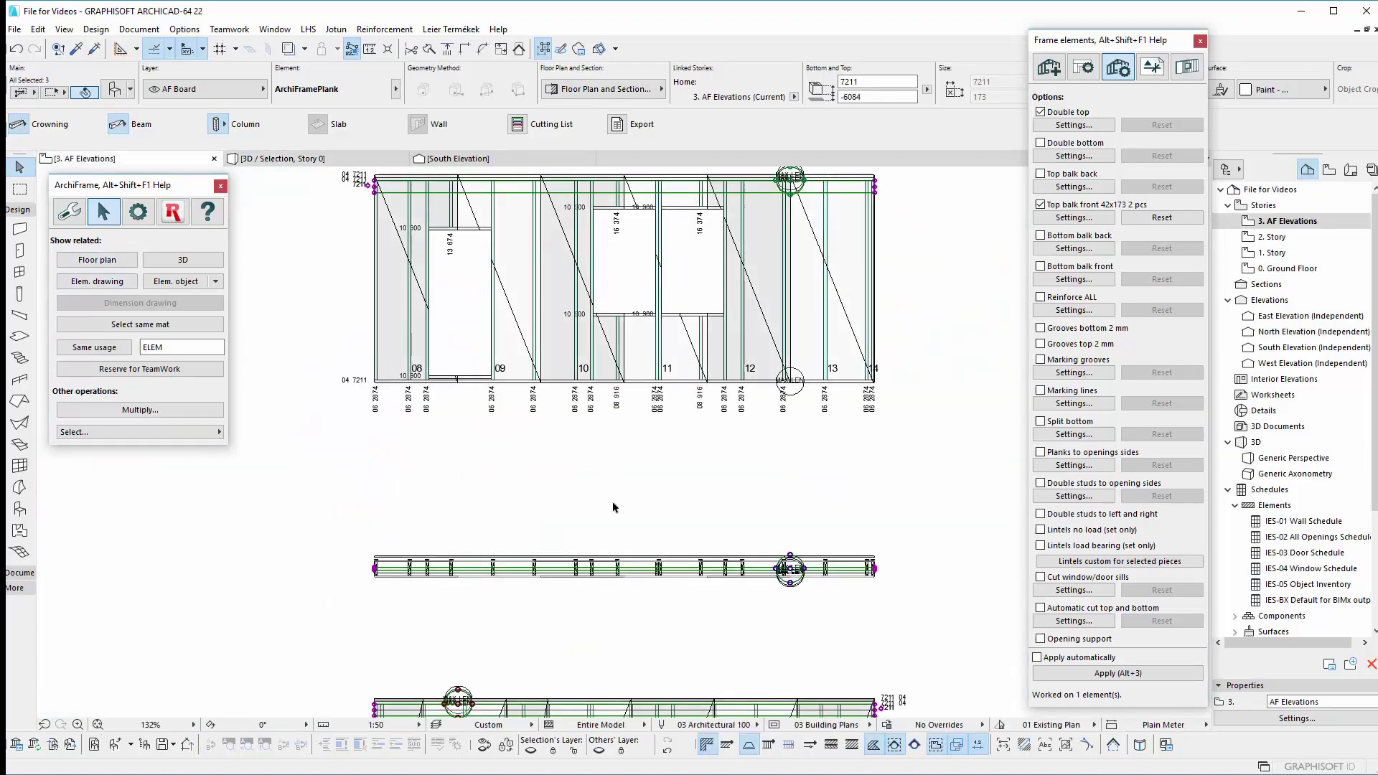
Stretch the left end of the inner top balk to the stud left of the door opening, shortening the plank to 6468 mm
{"action": "scroll", "coordinate": [612, 505], "scroll_direction": "down", "scroll_amount": 2}
{"action": "scroll", "coordinate": [480, 281], "scroll_direction": "up", "scroll_amount": 3}
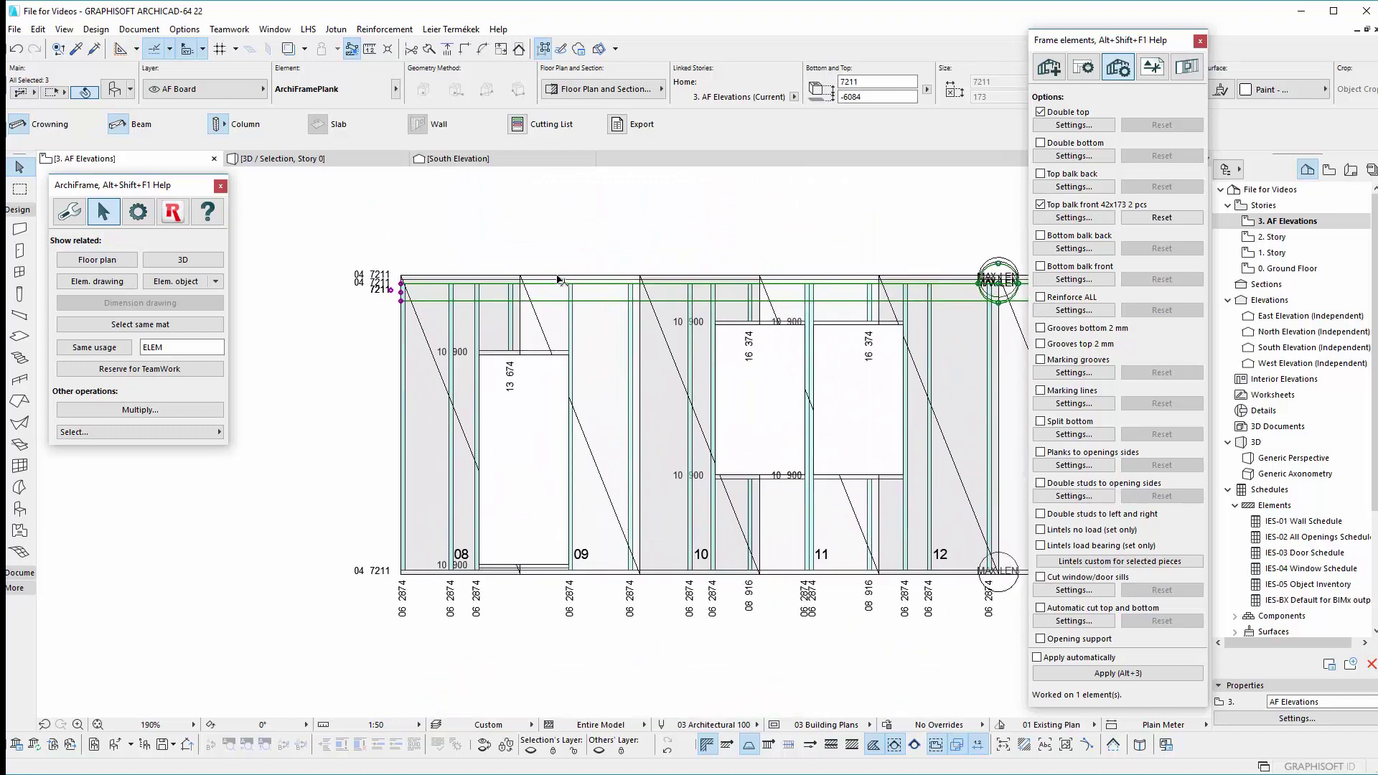
{"action": "scroll", "coordinate": [462, 285], "scroll_direction": "up", "scroll_amount": 6}
{"action": "scroll", "coordinate": [381, 304], "scroll_direction": "up", "scroll_amount": 3}
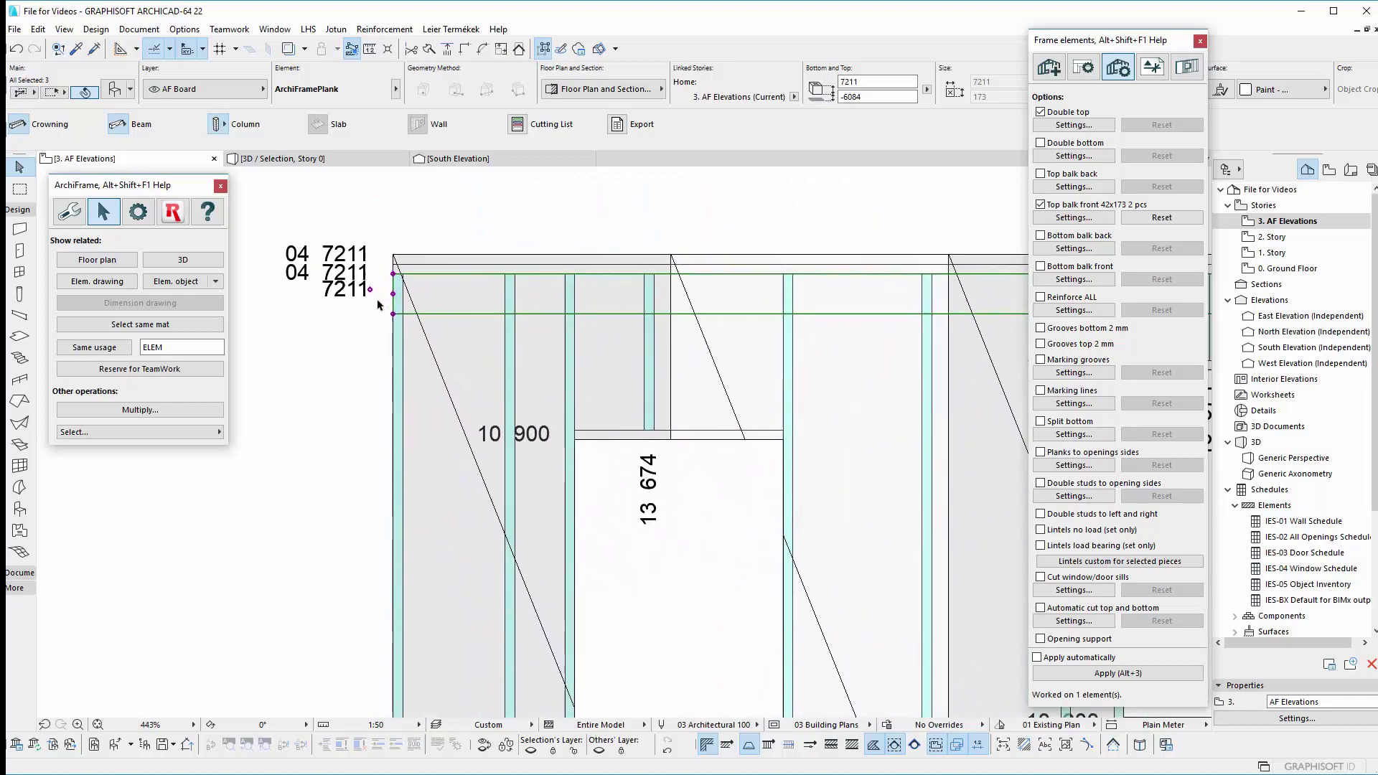
{"action": "left_click", "coordinate": [395, 294]}
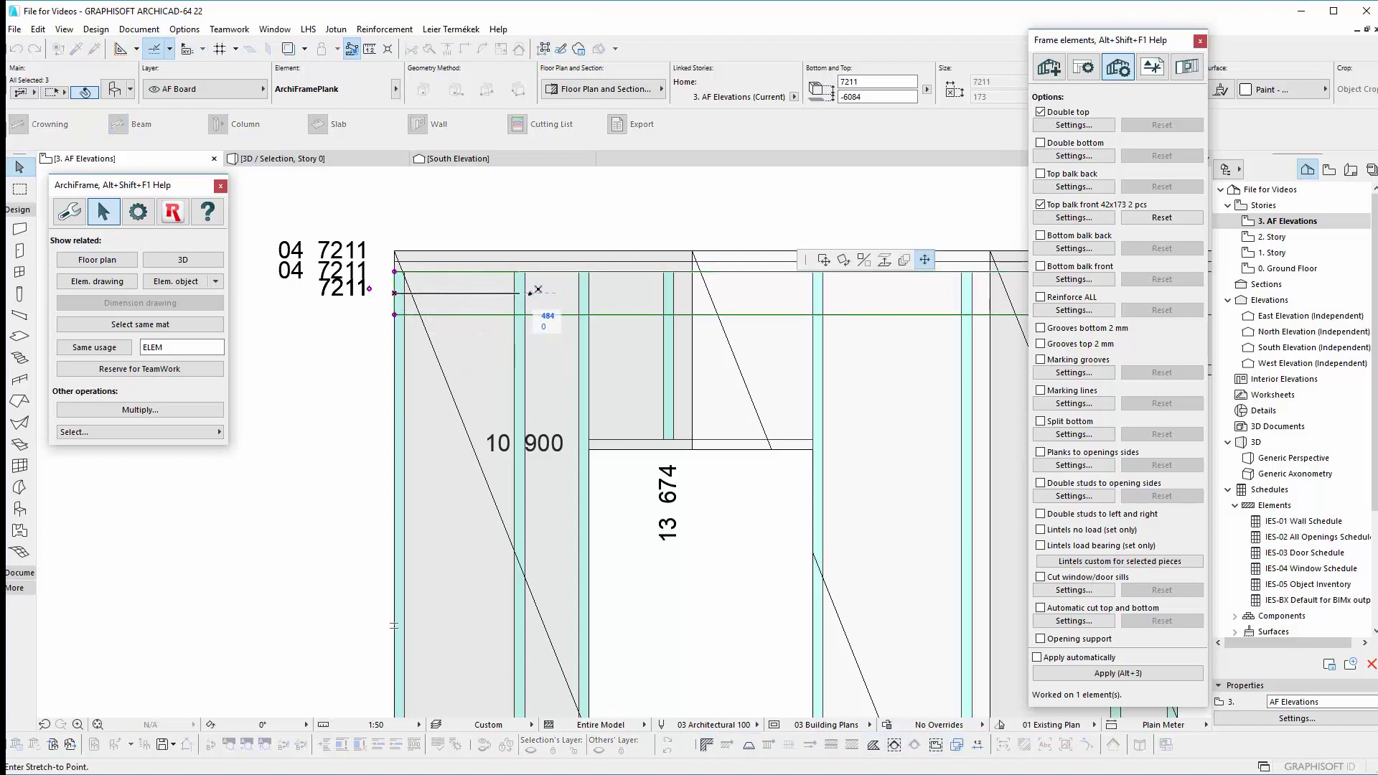
{"action": "left_click", "coordinate": [578, 295]}
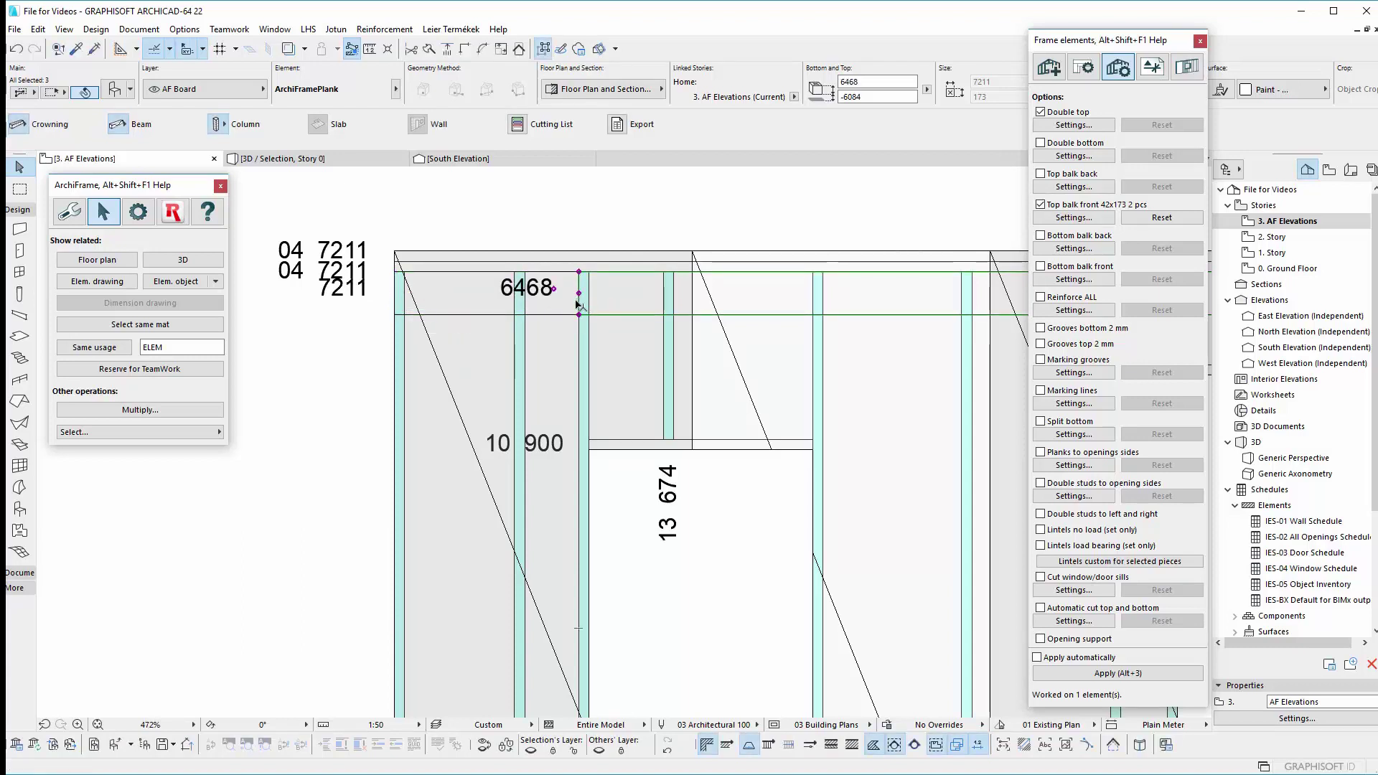
Cut the balk along a vertical line at the door opening's right stud, using the Perpendicular to drawing plane joint type and Draw line cut type
{"action": "left_click", "coordinate": [69, 211]}
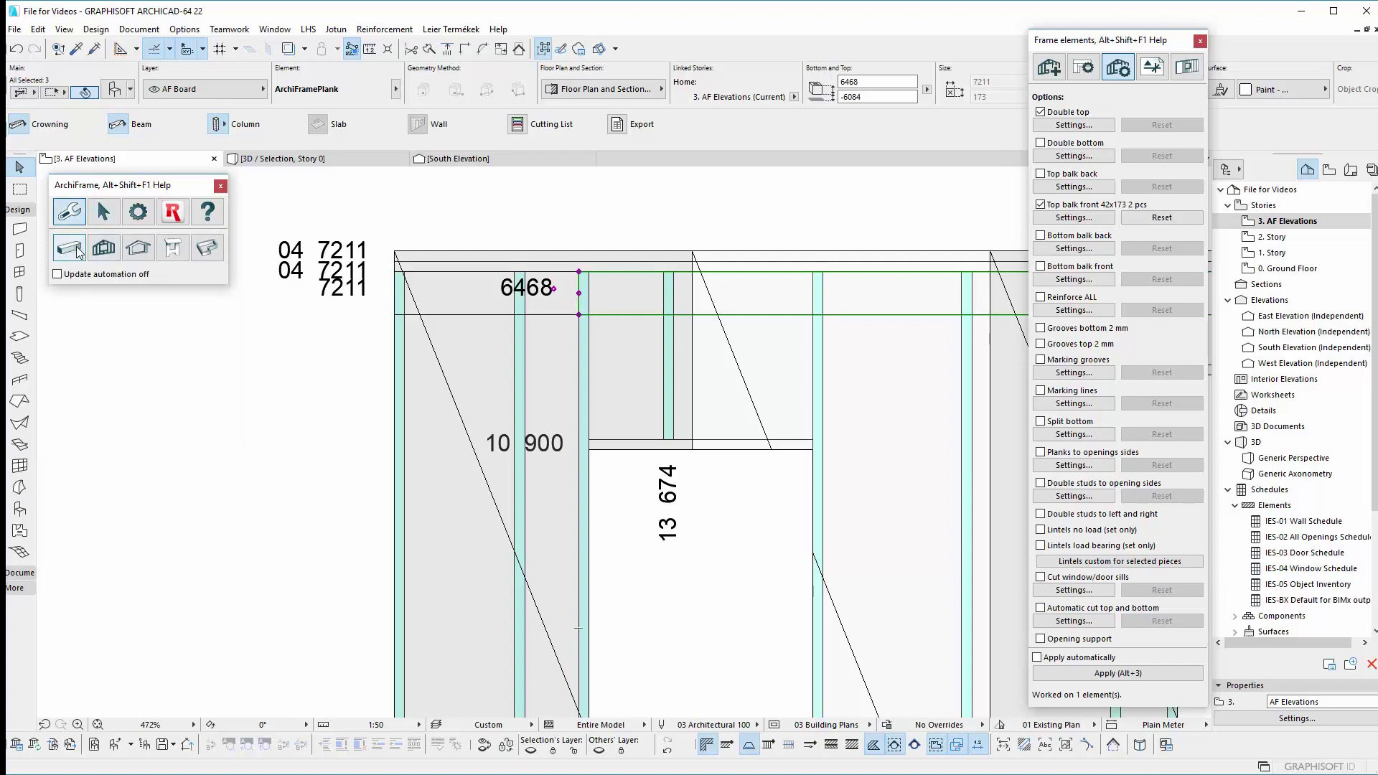
{"action": "left_click", "coordinate": [79, 252]}
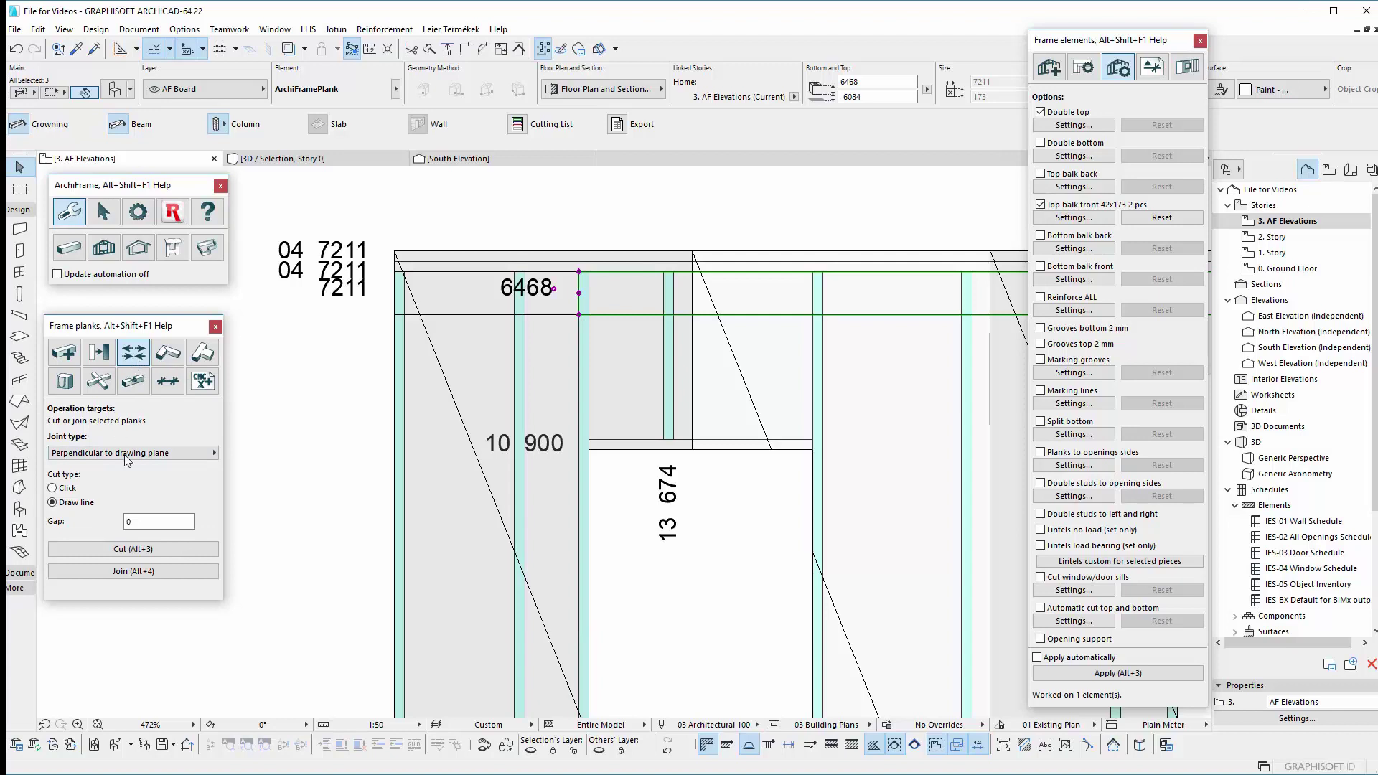
{"action": "left_click", "coordinate": [163, 454]}
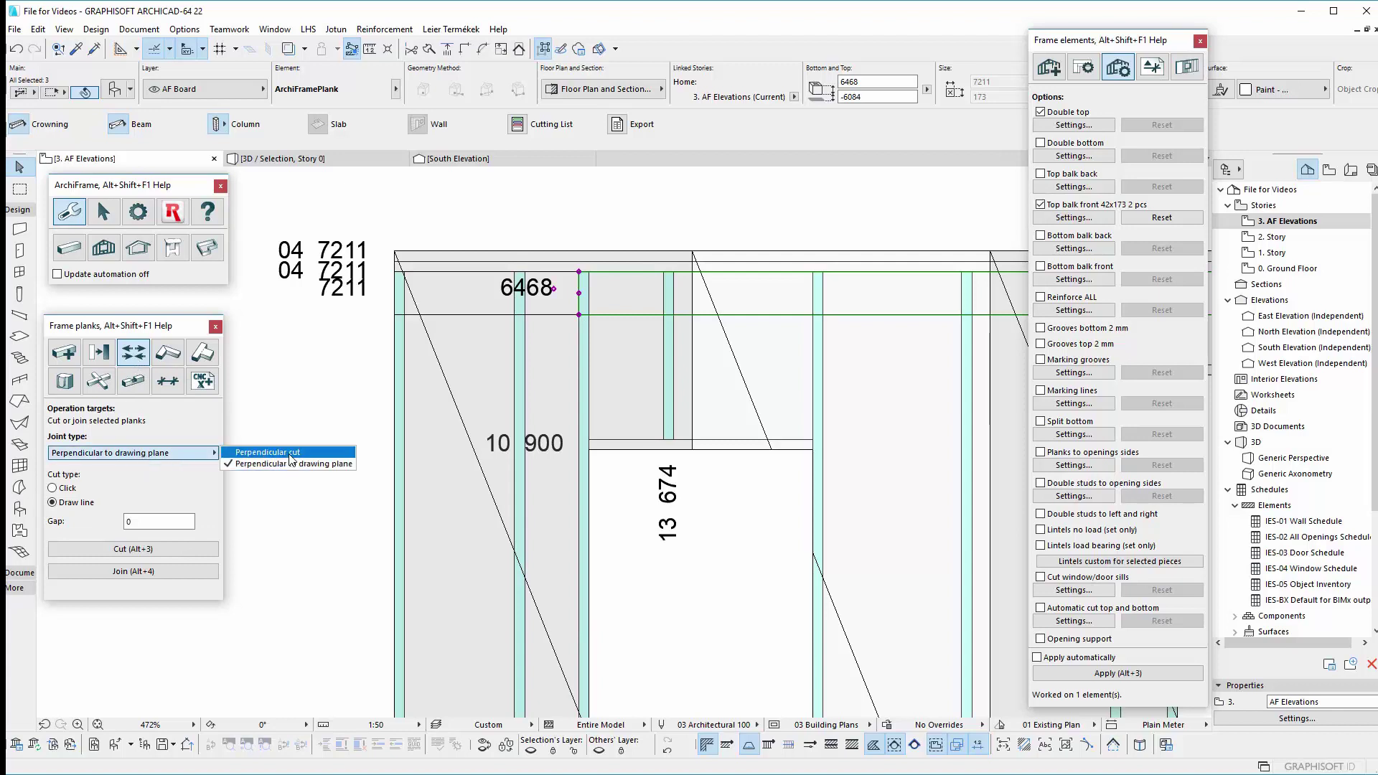
{"action": "left_click", "coordinate": [291, 454]}
{"action": "left_click", "coordinate": [209, 454]}
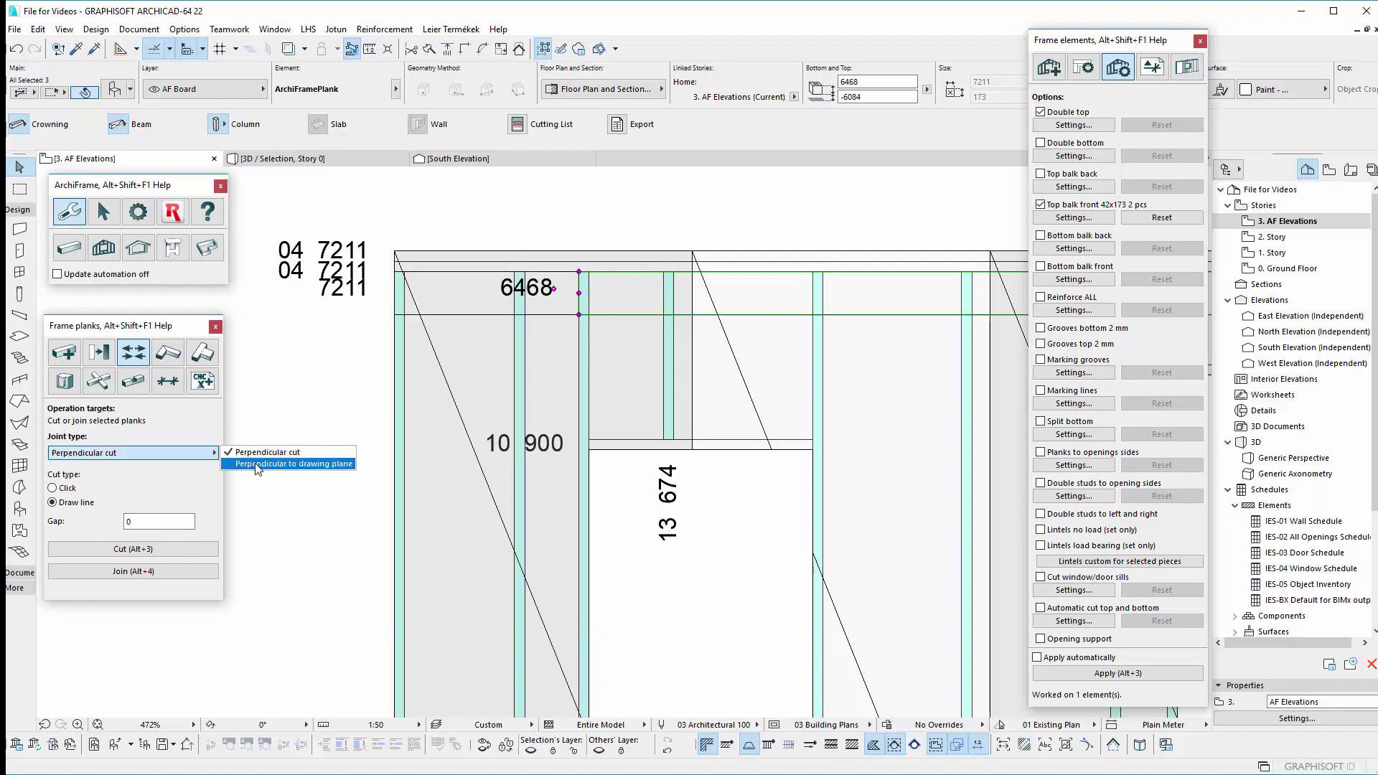
{"action": "left_click", "coordinate": [258, 467]}
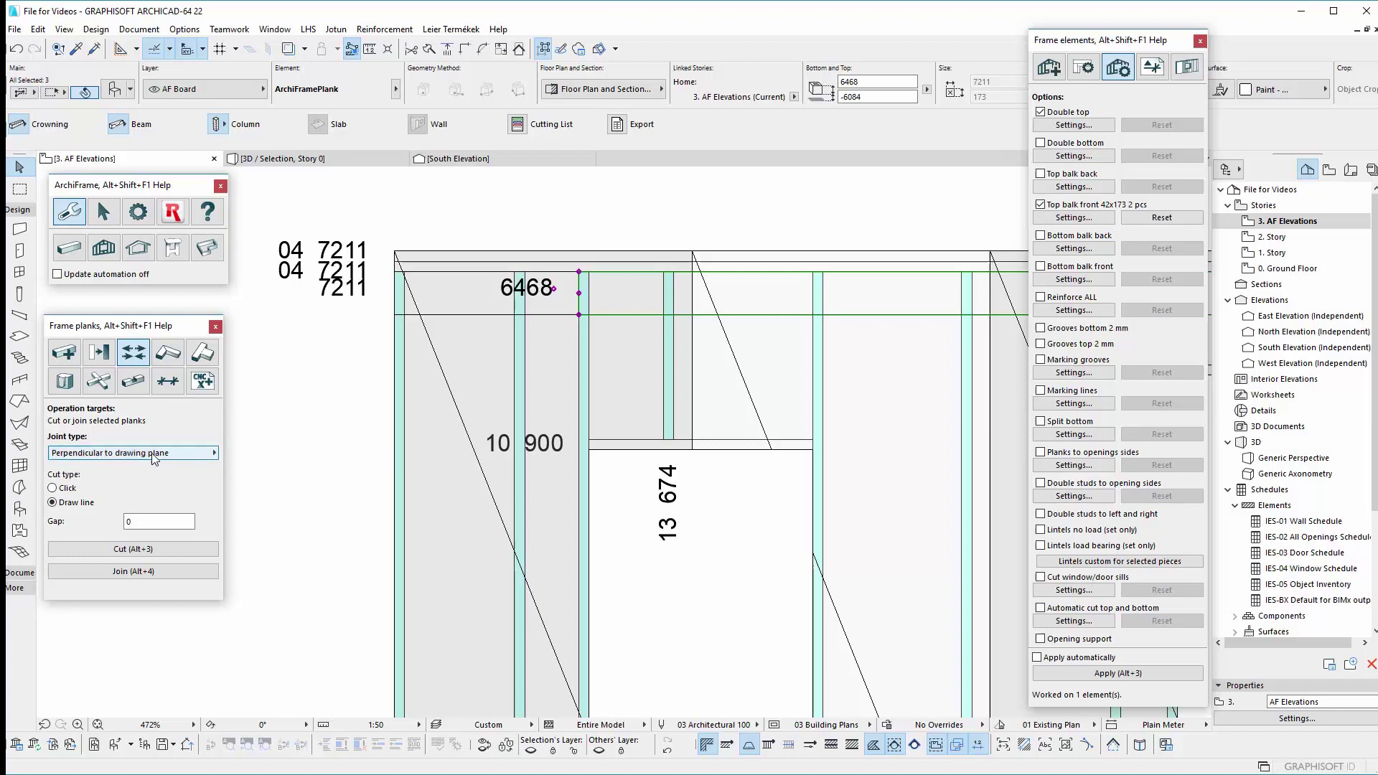
{"action": "left_click", "coordinate": [61, 489]}
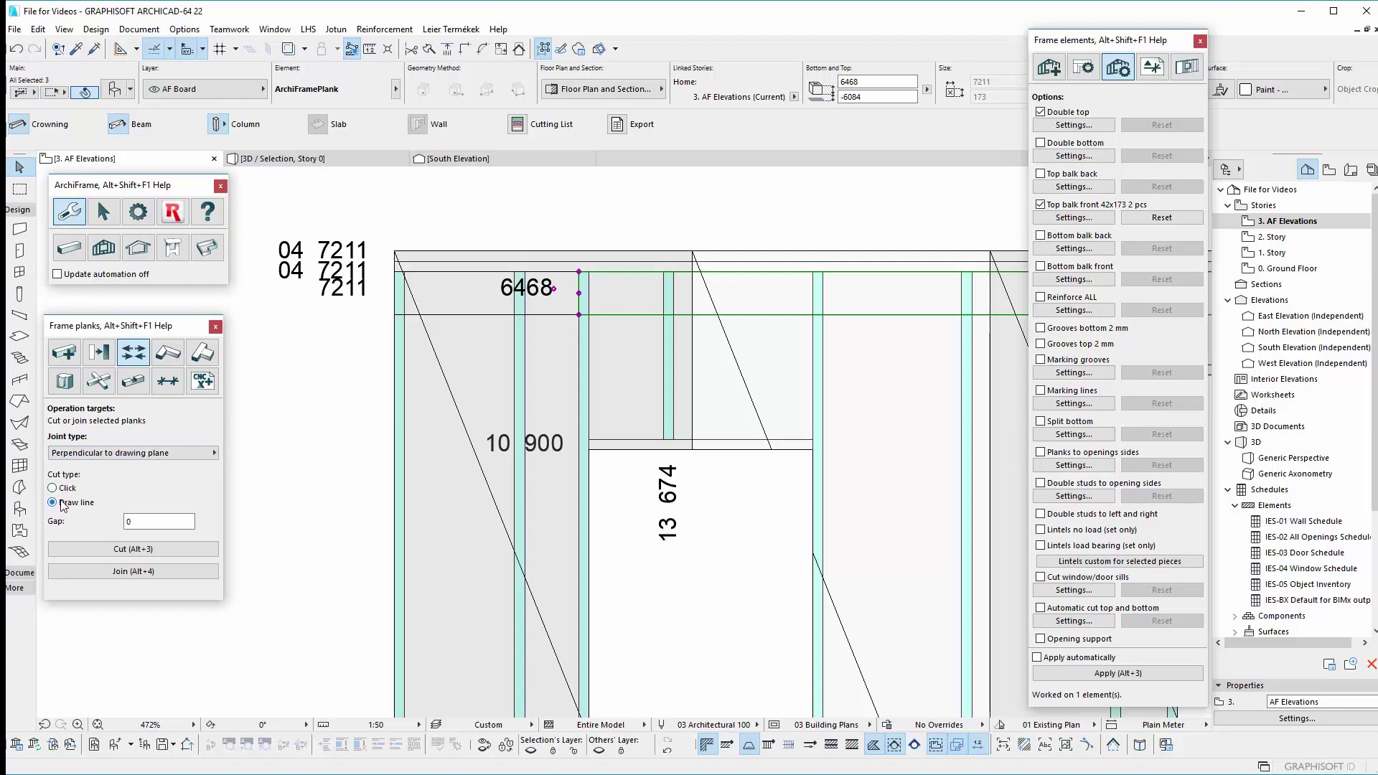
{"action": "left_click", "coordinate": [153, 550]}
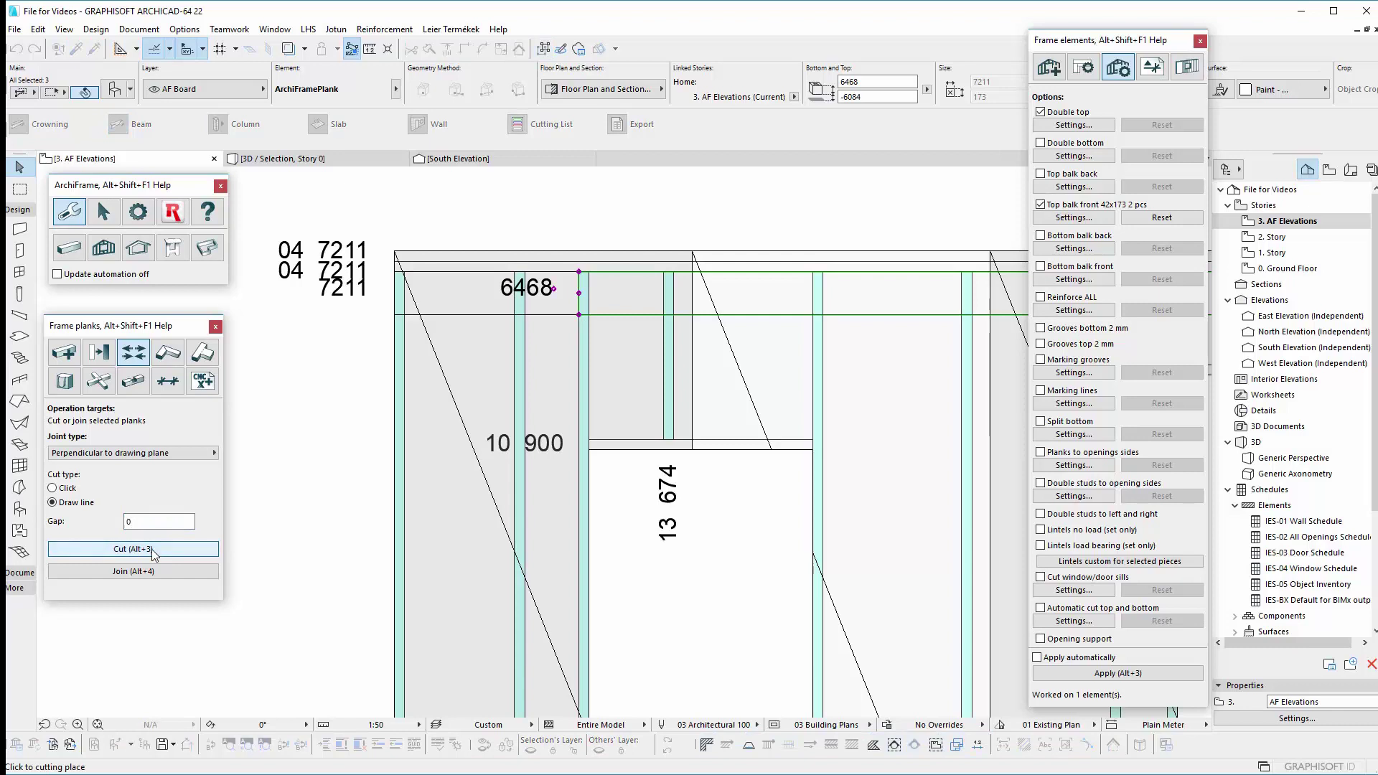
{"action": "scroll", "coordinate": [795, 535], "scroll_direction": "down", "scroll_amount": 2}
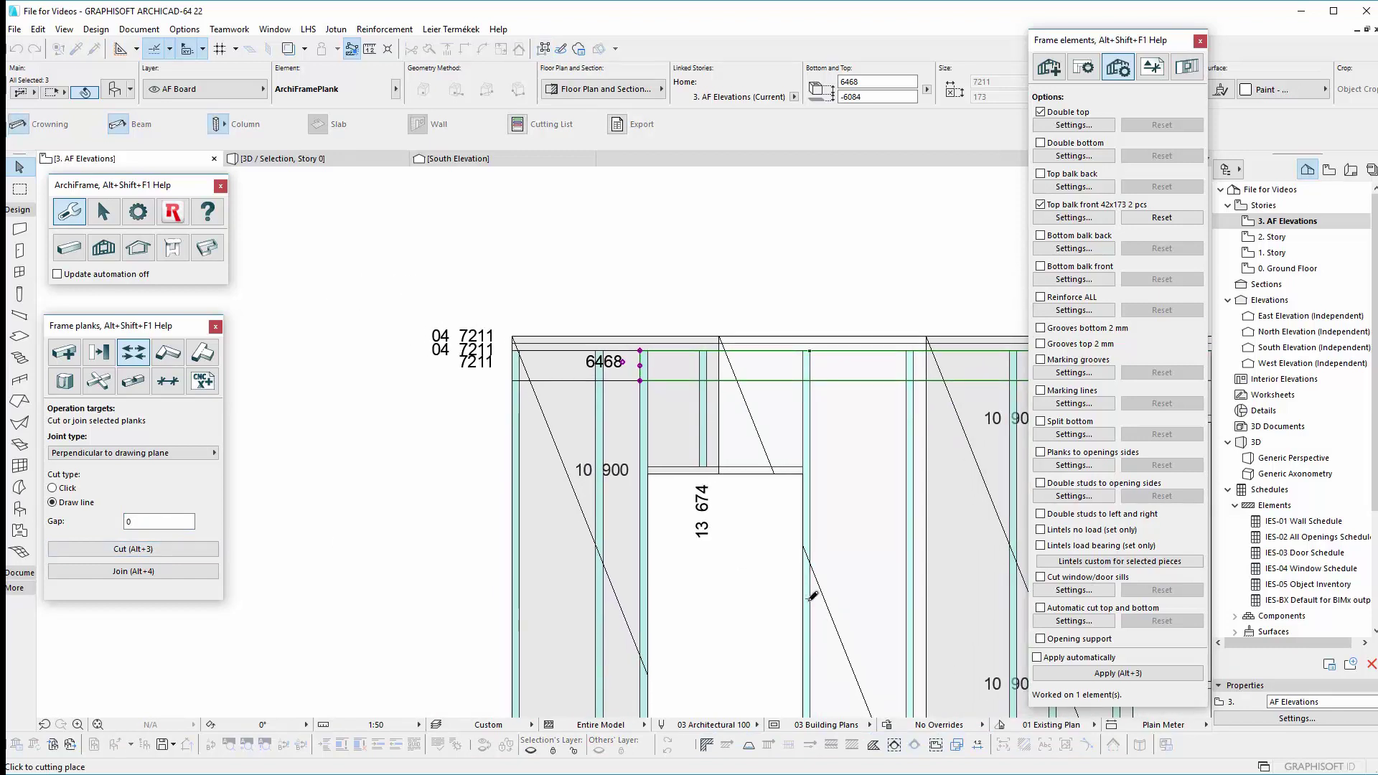
{"action": "left_click", "coordinate": [811, 597]}
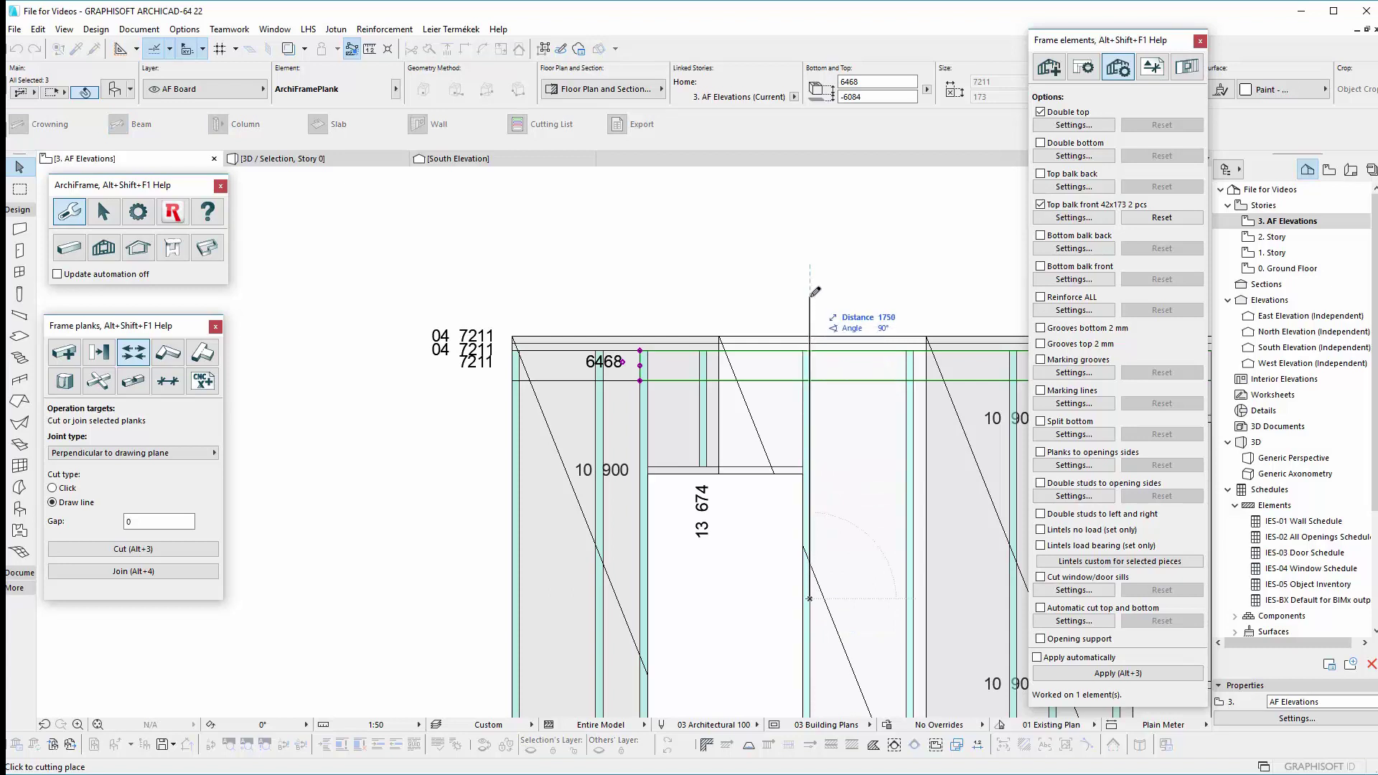
{"action": "left_click", "coordinate": [811, 297]}
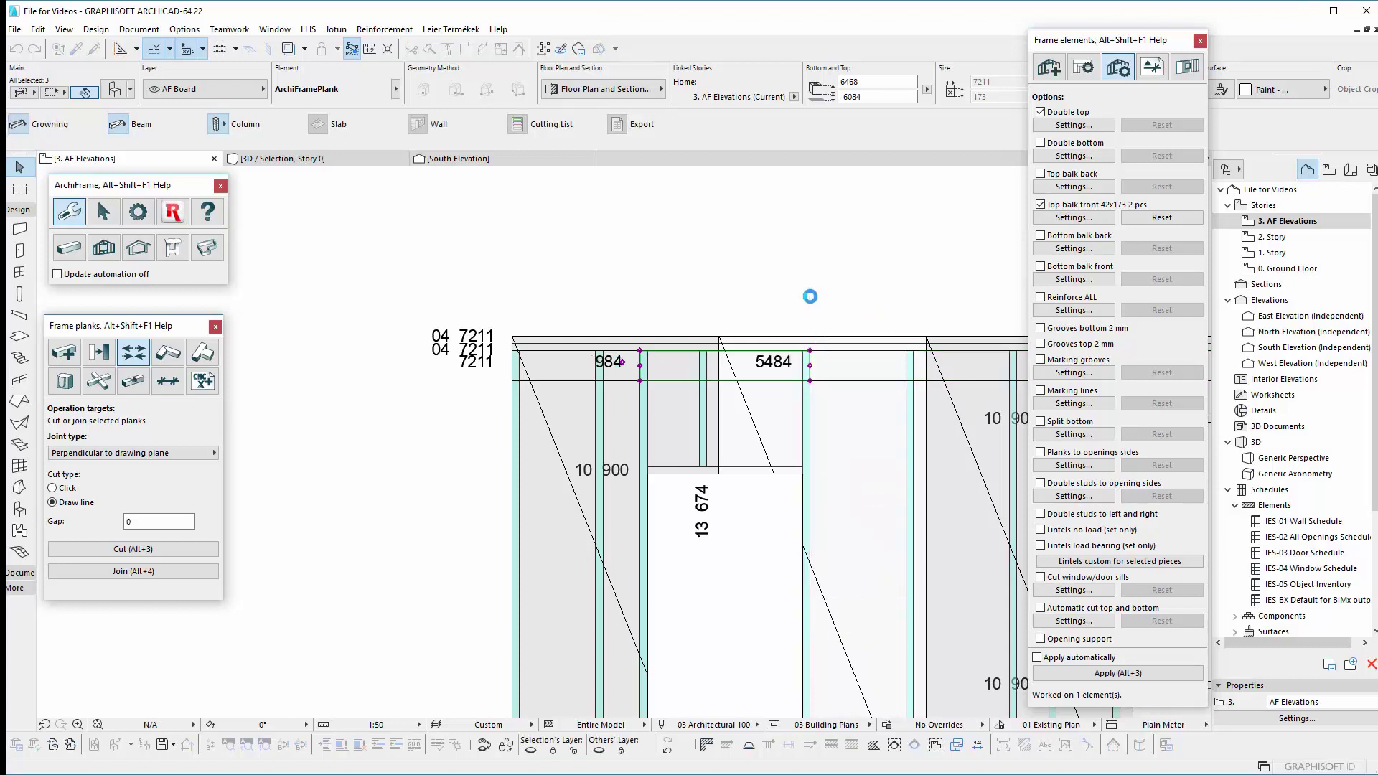
Select the balk piece right of the cut and stretch its left end to the stud left of the window opening, making it 4097 mm long
{"action": "scroll", "coordinate": [863, 384], "scroll_direction": "up", "scroll_amount": 2}
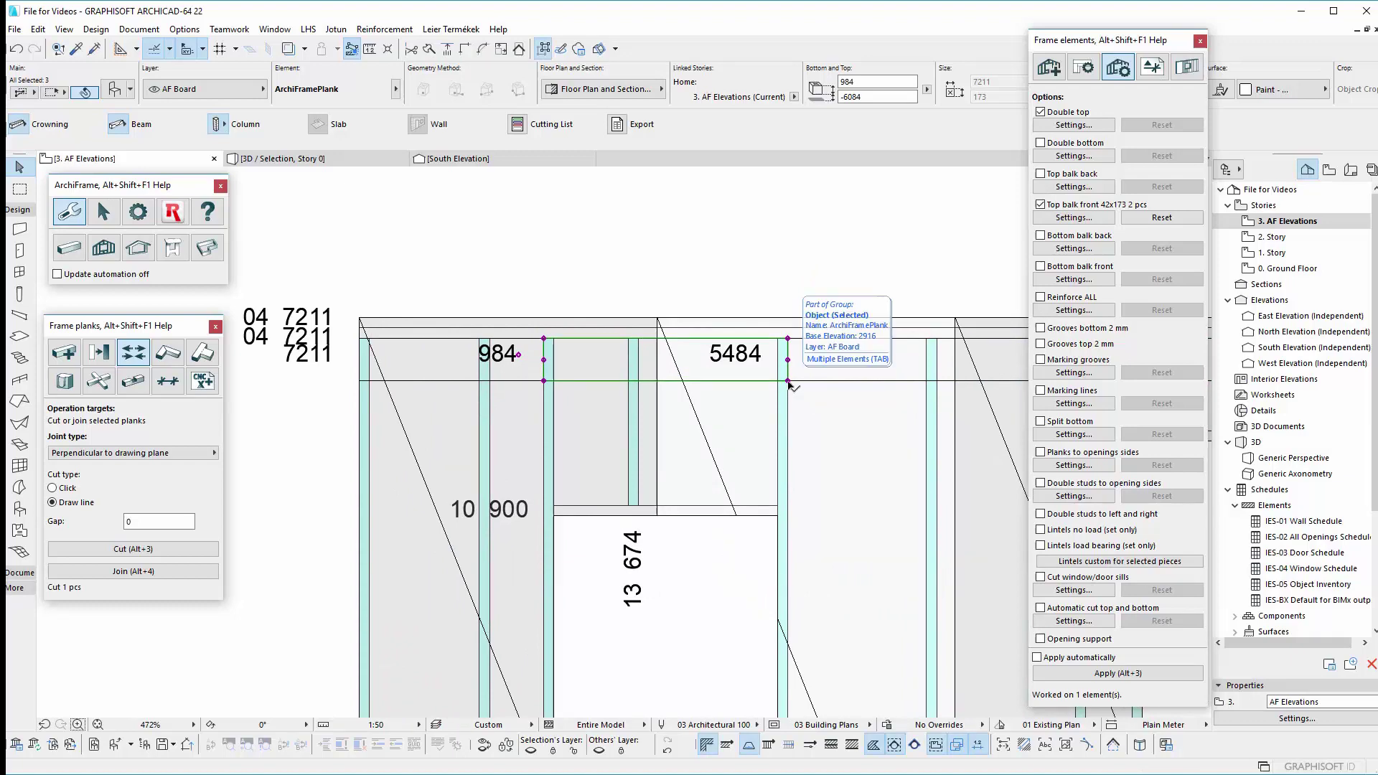
{"action": "left_click", "coordinate": [786, 388]}
{"action": "scroll", "coordinate": [778, 394], "scroll_direction": "down", "scroll_amount": 5}
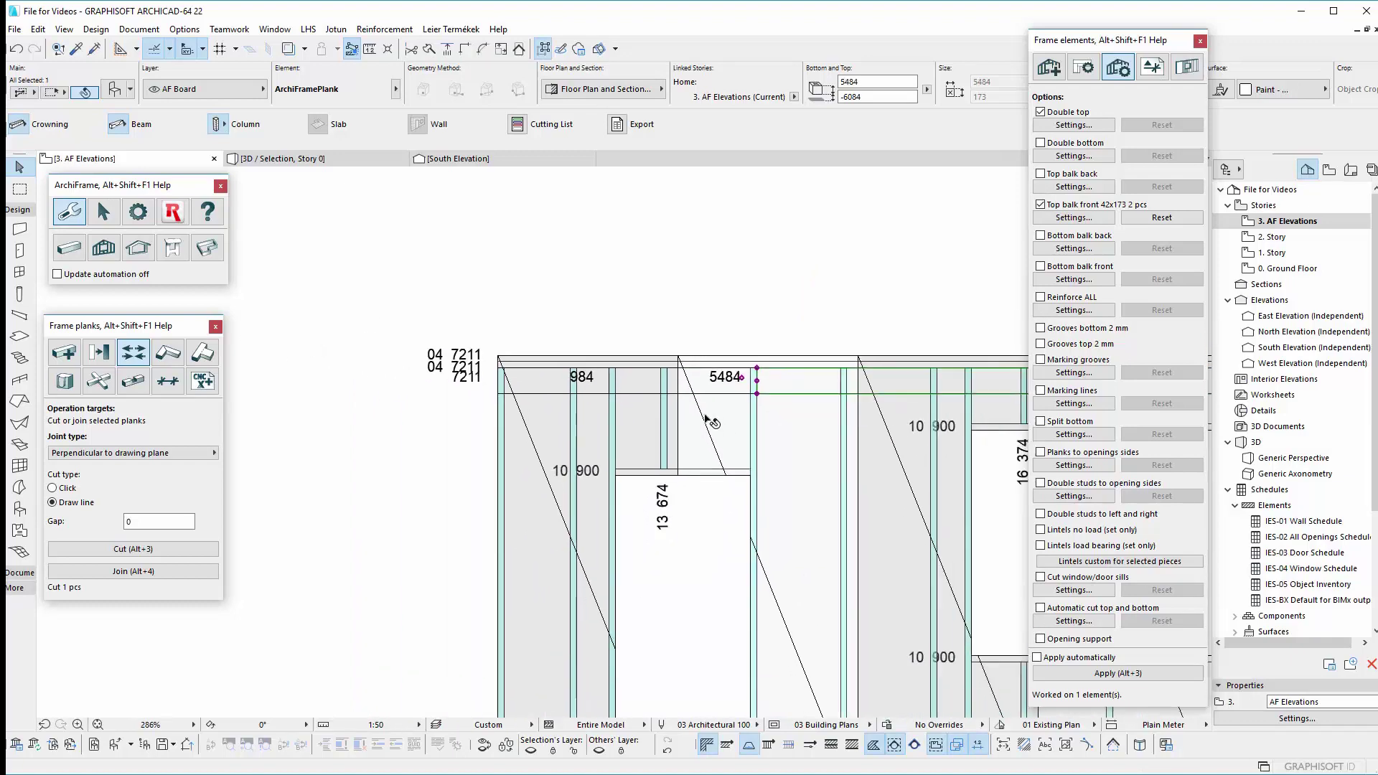
{"action": "scroll", "coordinate": [746, 404], "scroll_direction": "up", "scroll_amount": 2}
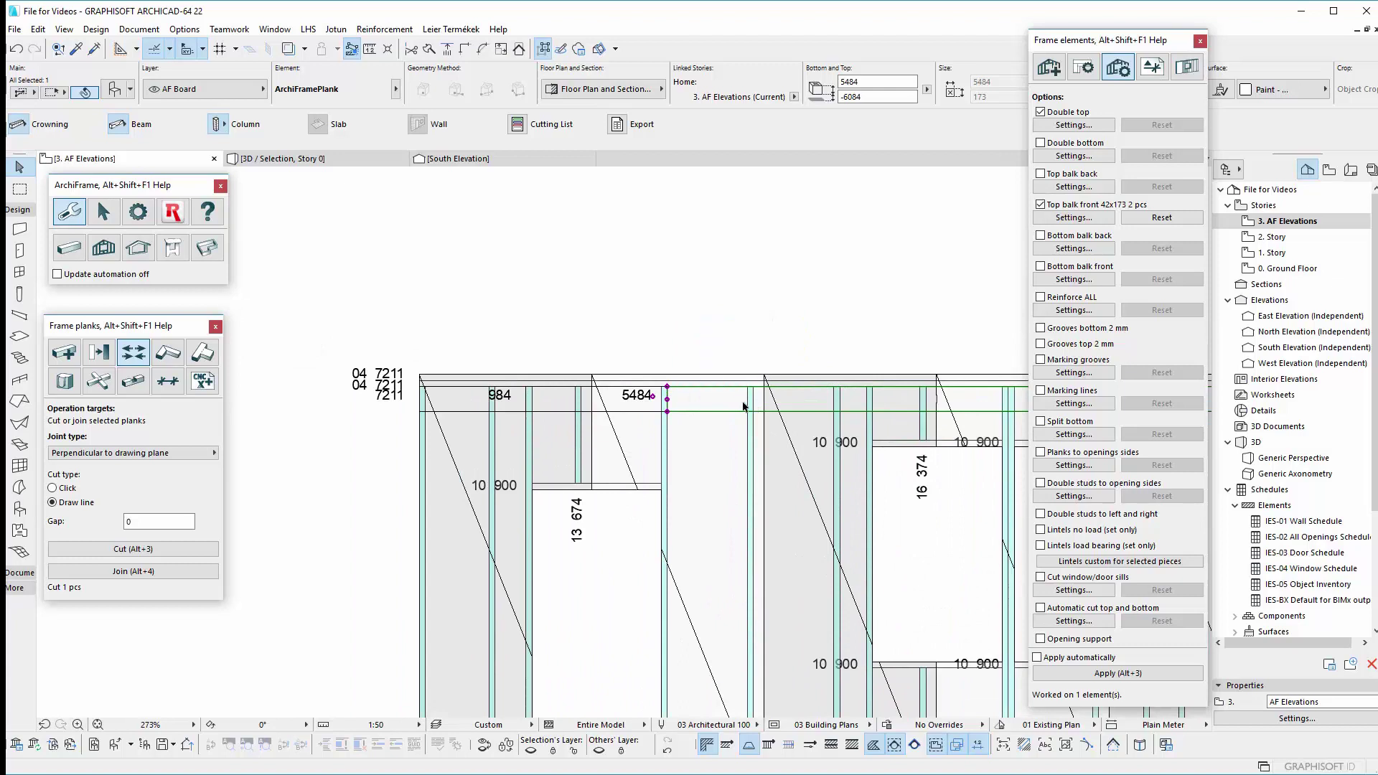
{"action": "left_click", "coordinate": [667, 399]}
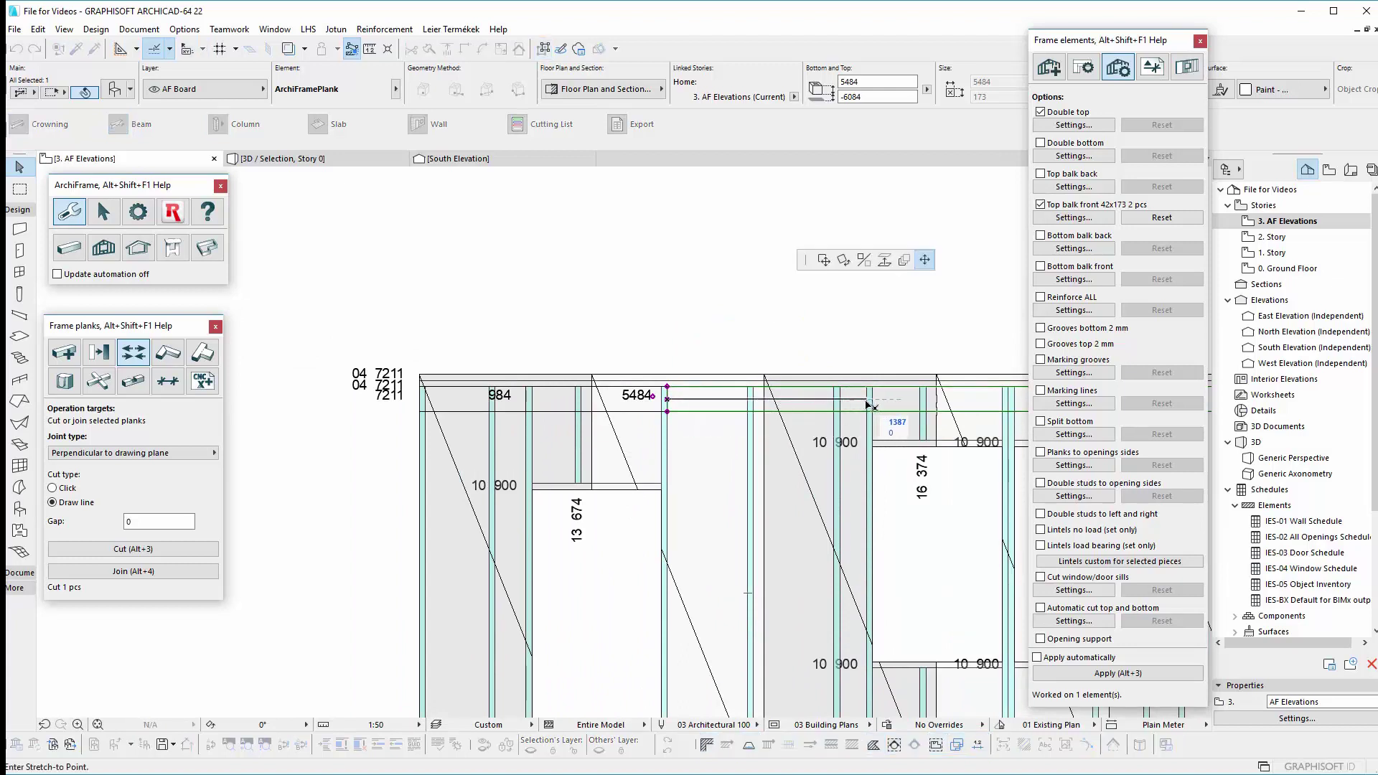
{"action": "left_click", "coordinate": [870, 402]}
Stretch the right end of the same balk piece back to the stud right of the window opening, making it 1970 mm long
{"action": "scroll", "coordinate": [646, 399], "scroll_direction": "down", "scroll_amount": 4}
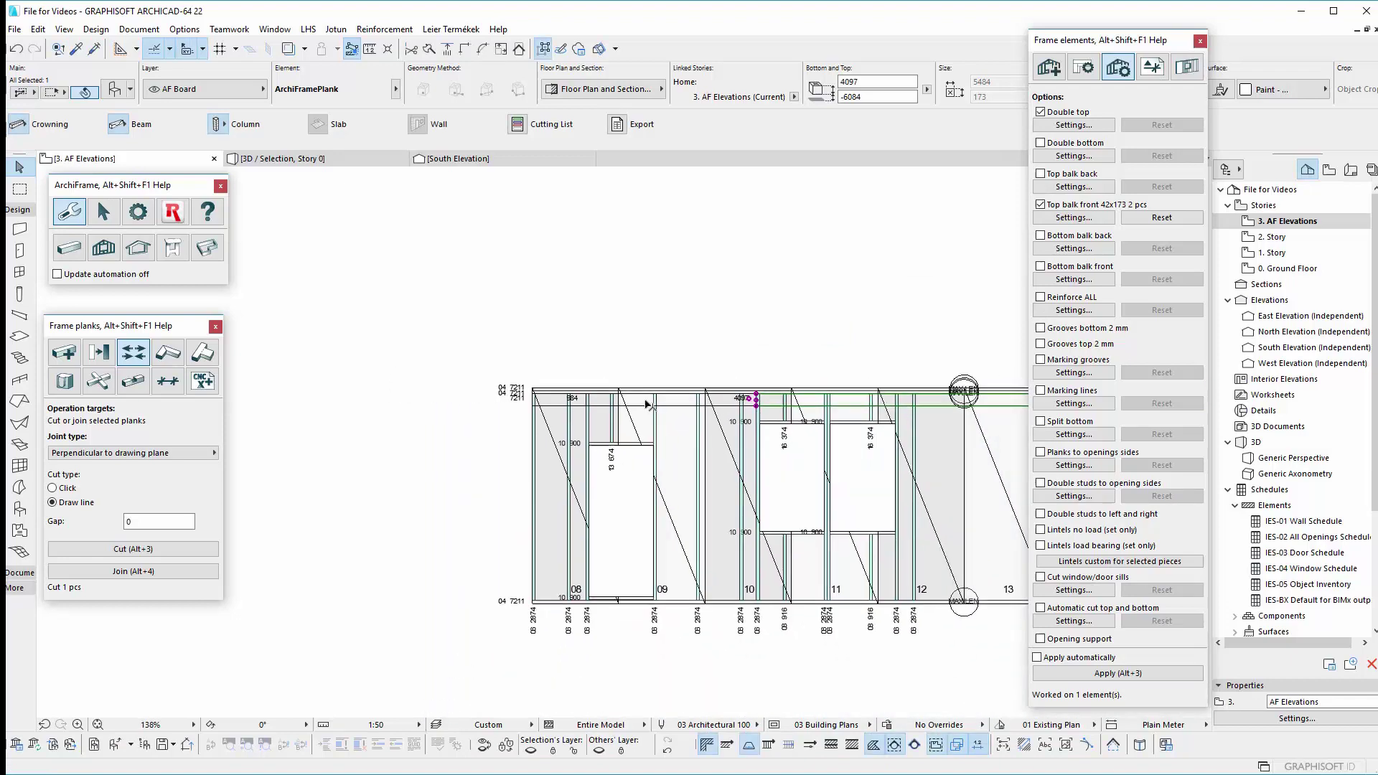
{"action": "scroll", "coordinate": [933, 402], "scroll_direction": "up", "scroll_amount": 3}
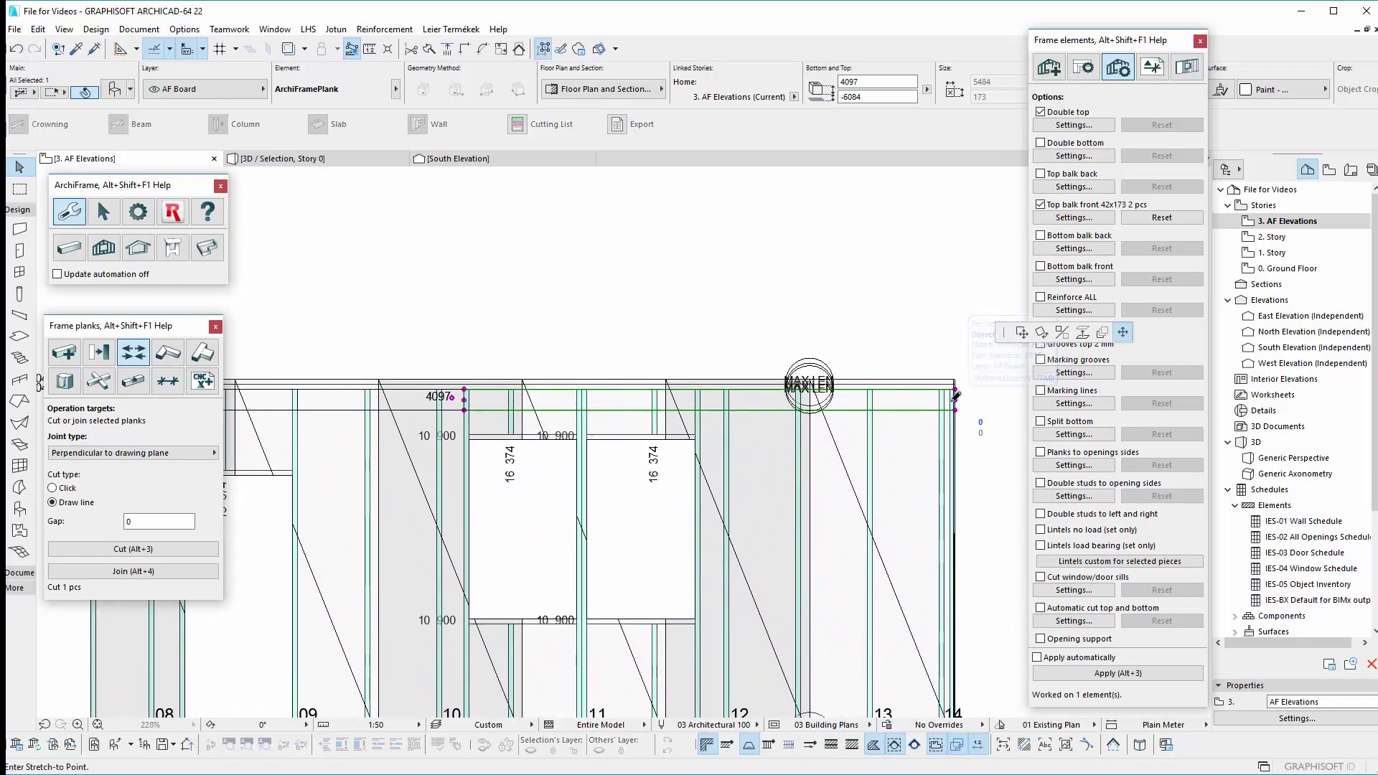
{"action": "left_click", "coordinate": [954, 400]}
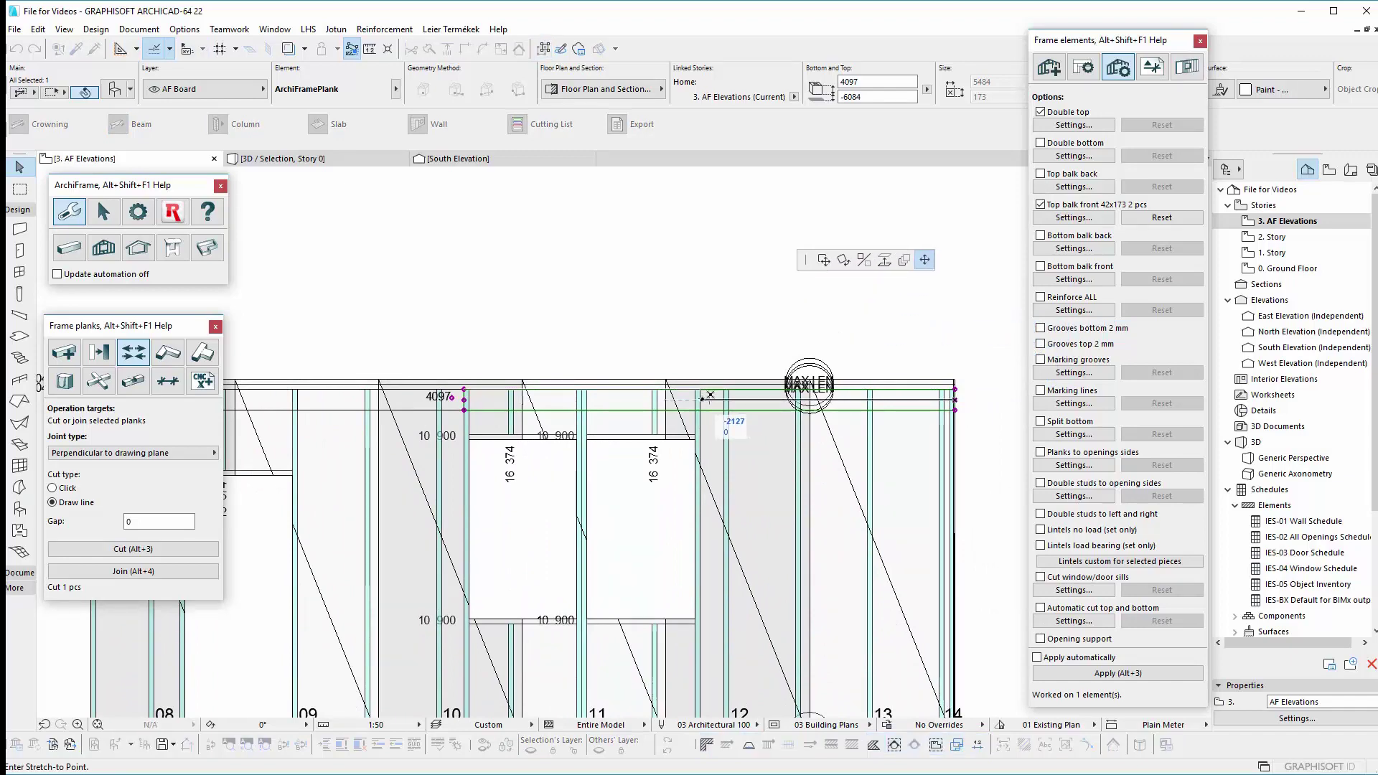
{"action": "left_click", "coordinate": [701, 400]}
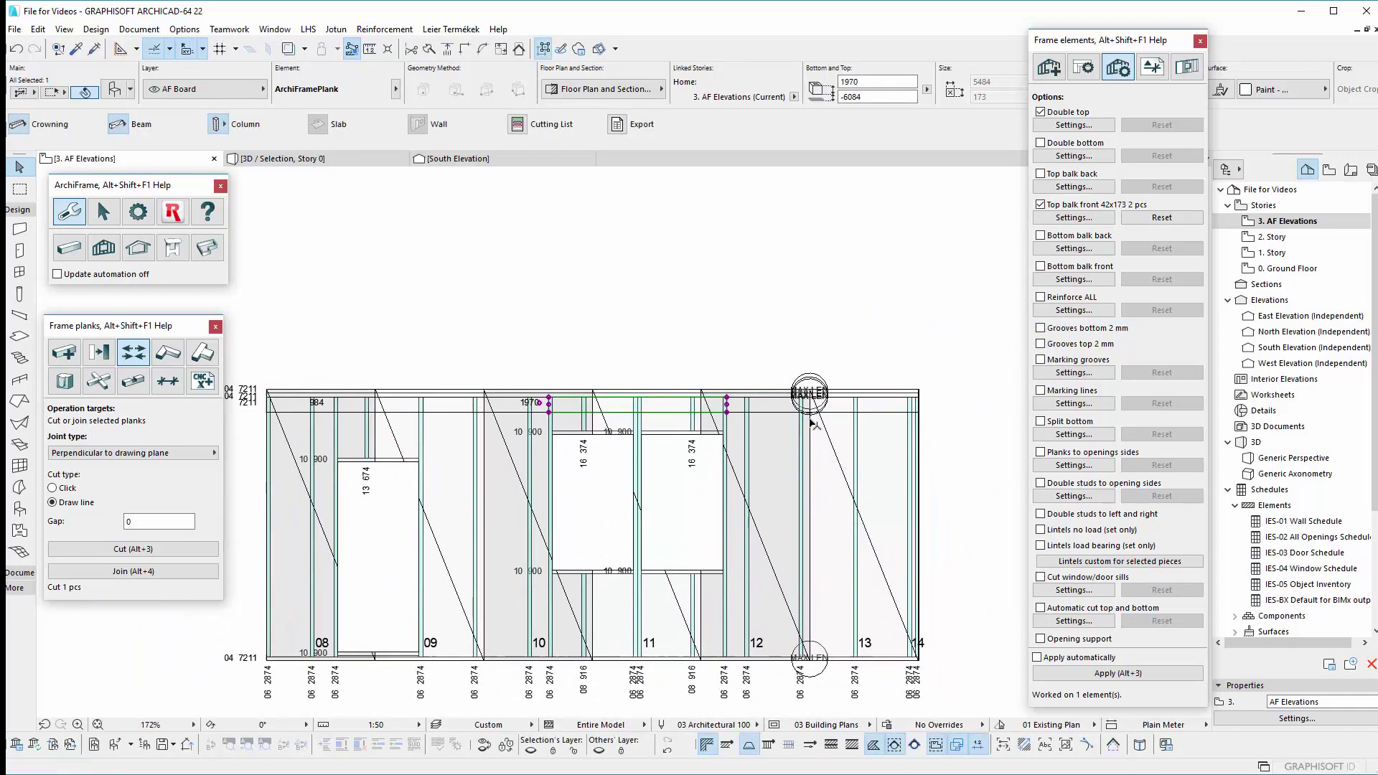
Update the wall frame element from its edited elevation using the frame element's basic operations
{"action": "scroll", "coordinate": [810, 427], "scroll_direction": "down", "scroll_amount": 3}
{"action": "scroll", "coordinate": [763, 434], "scroll_direction": "down", "scroll_amount": 2}
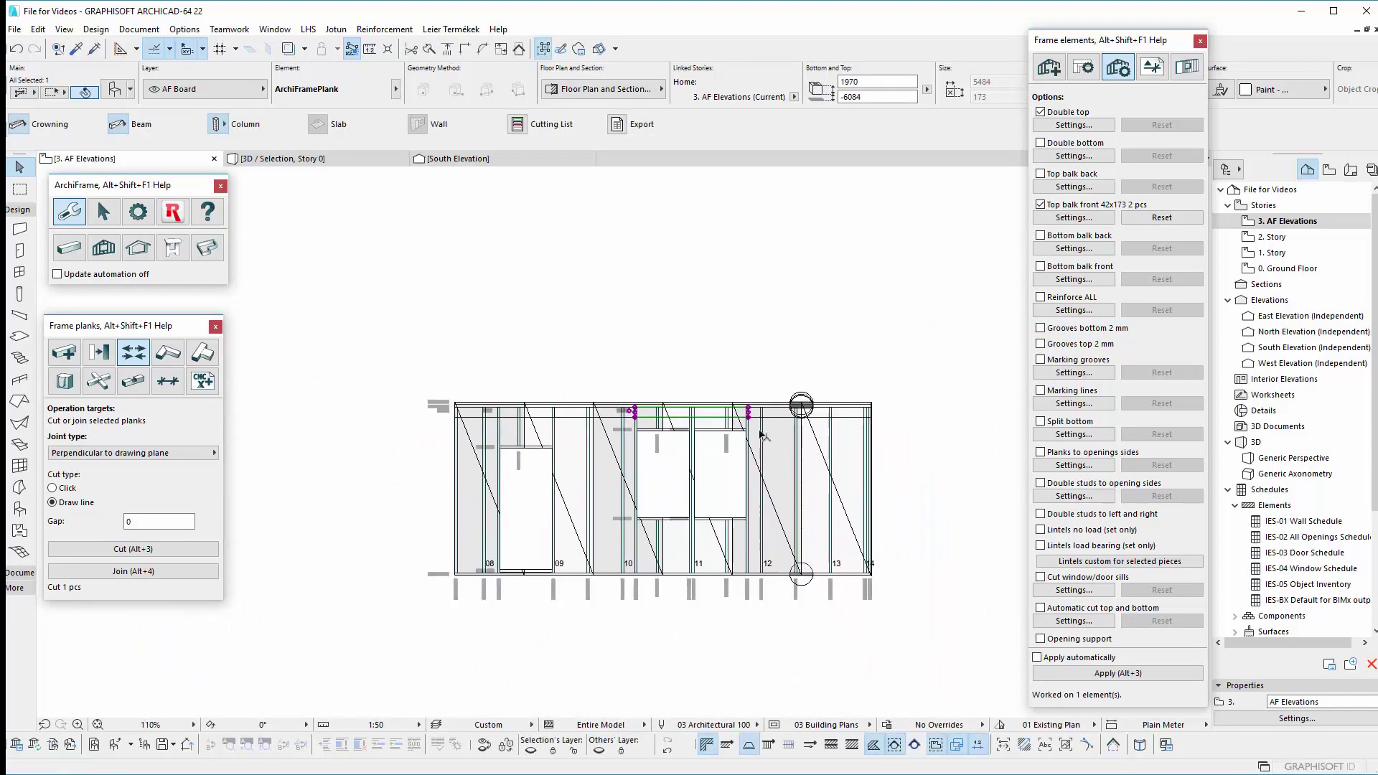
{"action": "left_click", "coordinate": [1053, 68]}
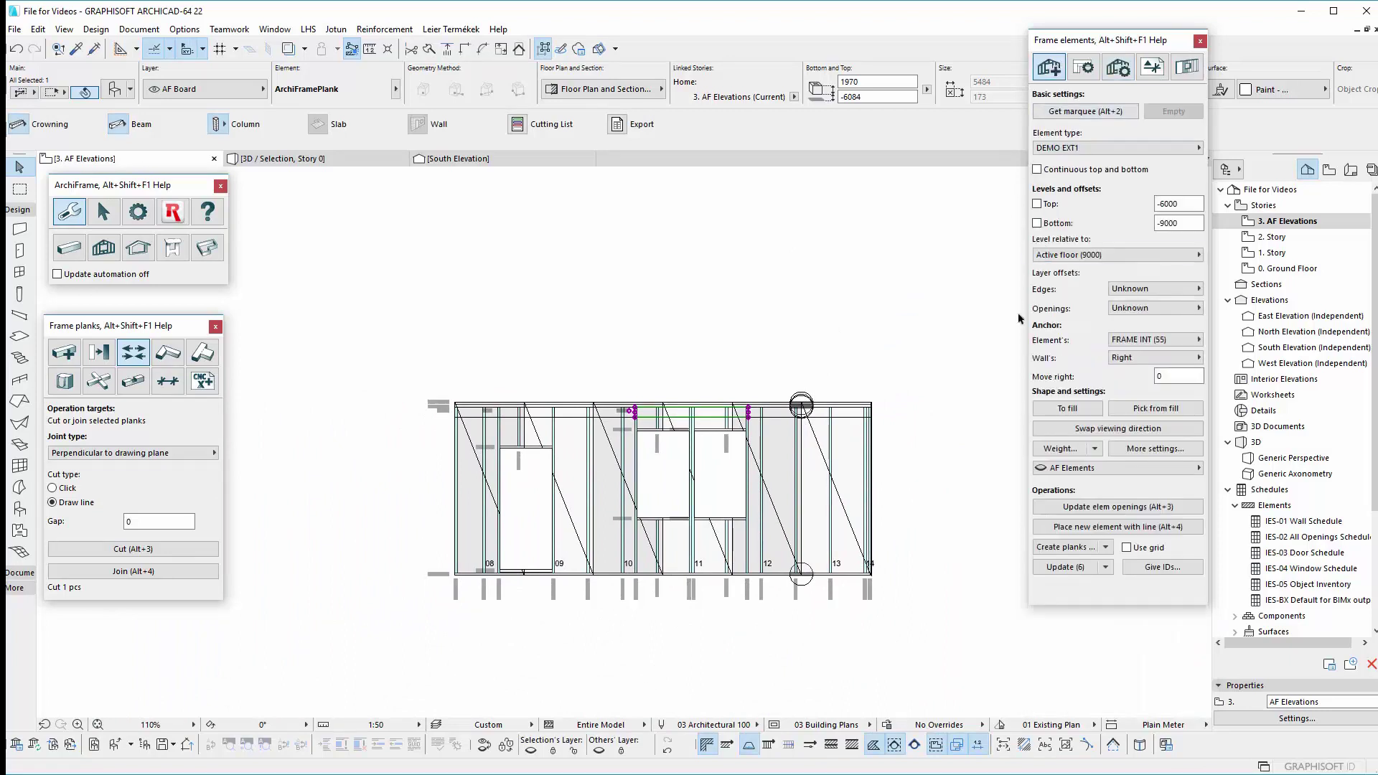
{"action": "left_click", "coordinate": [1060, 567]}
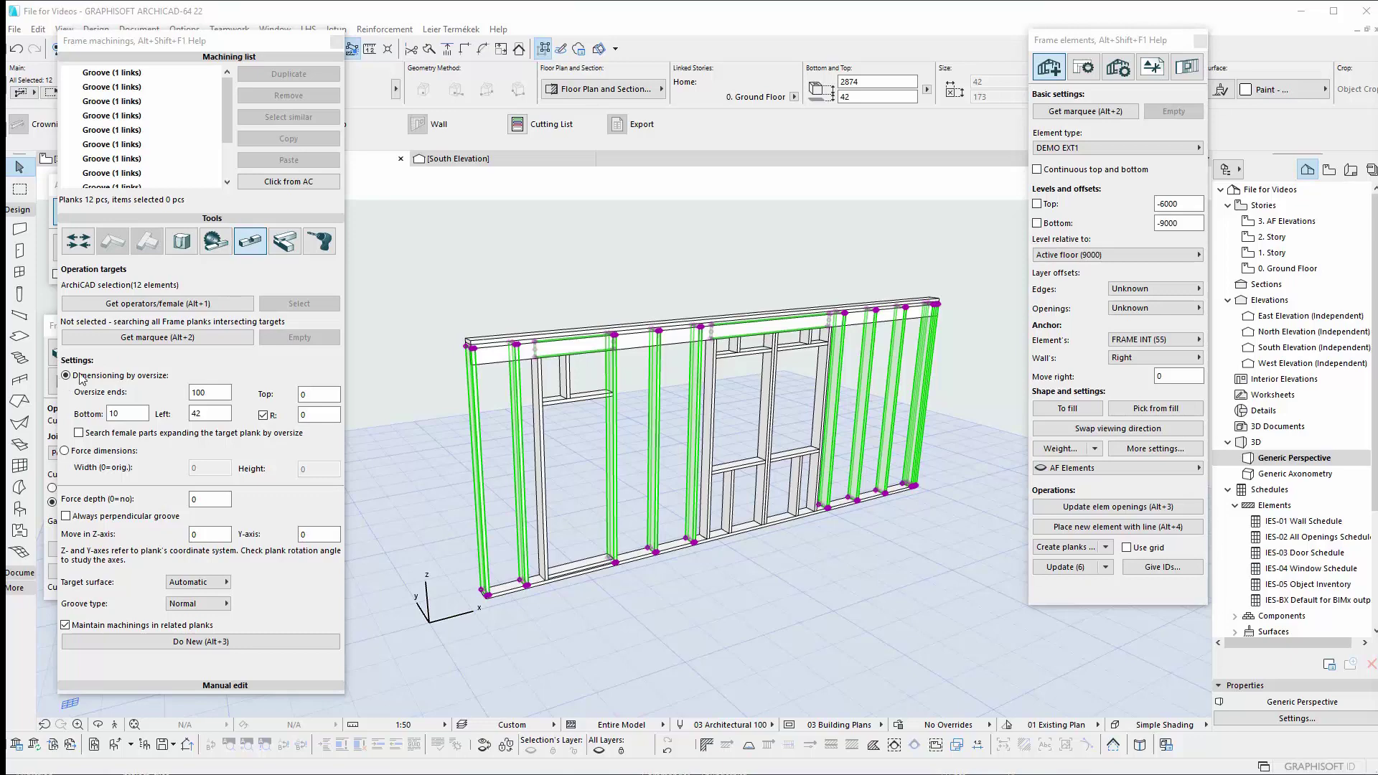
Assign the ten selected full-height studs as groove operators, with oversize ends 100, bottom 10, left 42 and machinings maintained in related planks
{"action": "left_click_drag", "start_coordinate": [224, 140], "coordinate": [224, 178]}
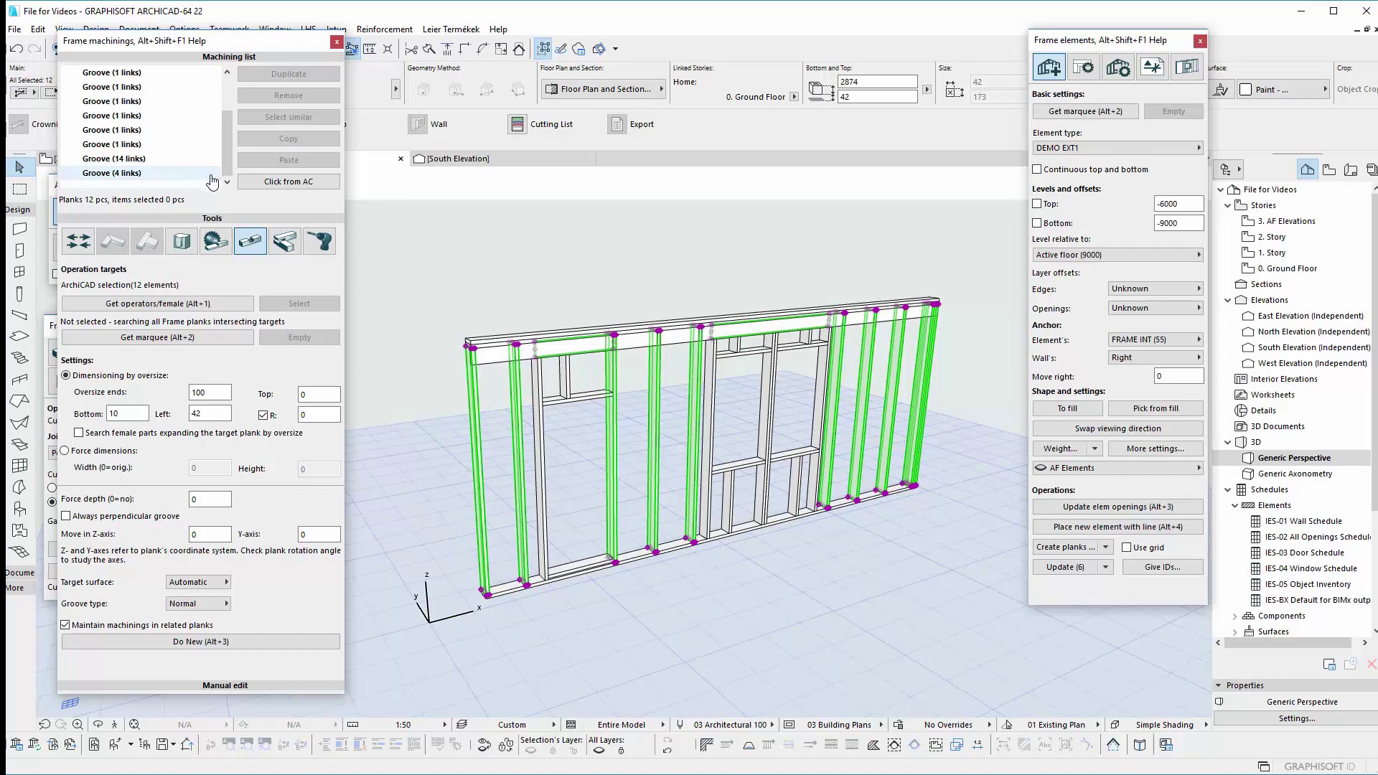
{"action": "left_click_drag", "start_coordinate": [223, 170], "coordinate": [231, 149]}
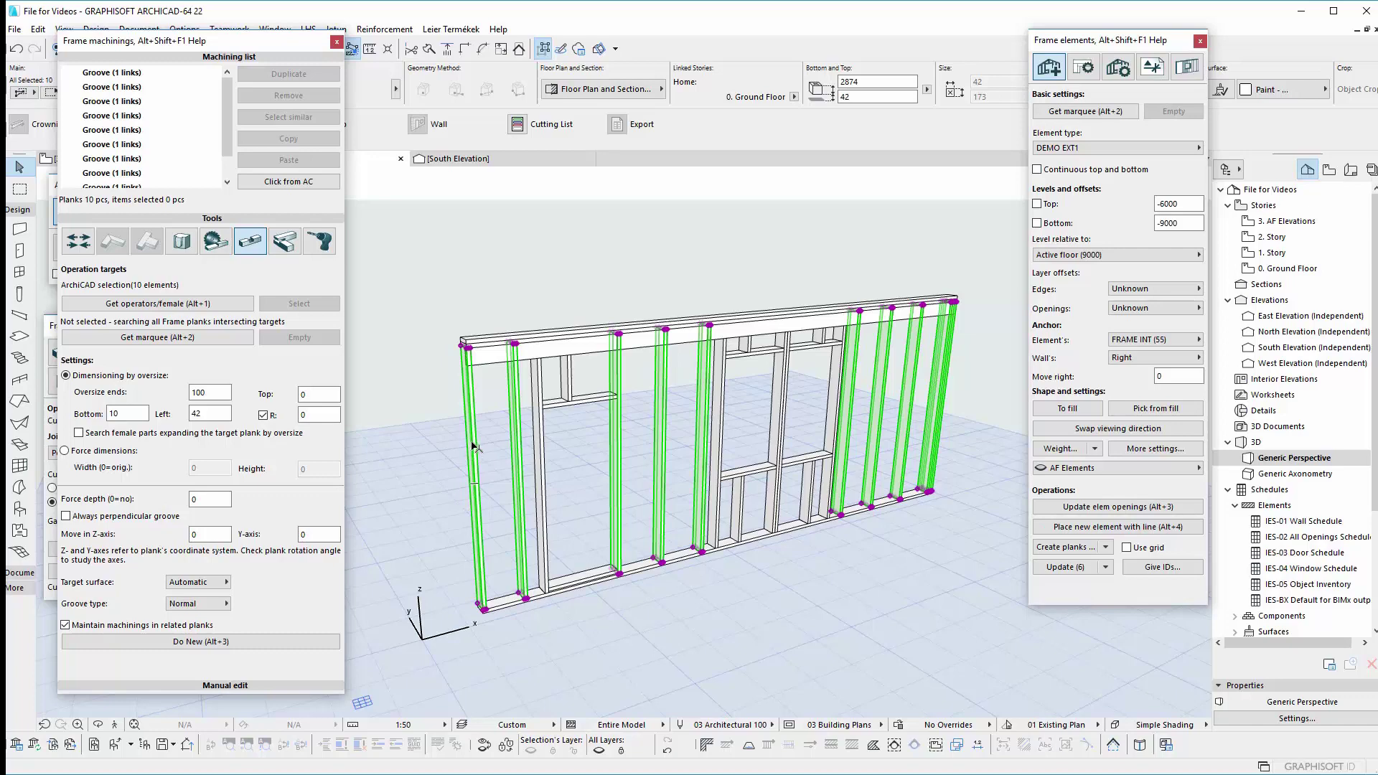
{"action": "left_click", "coordinate": [176, 309]}
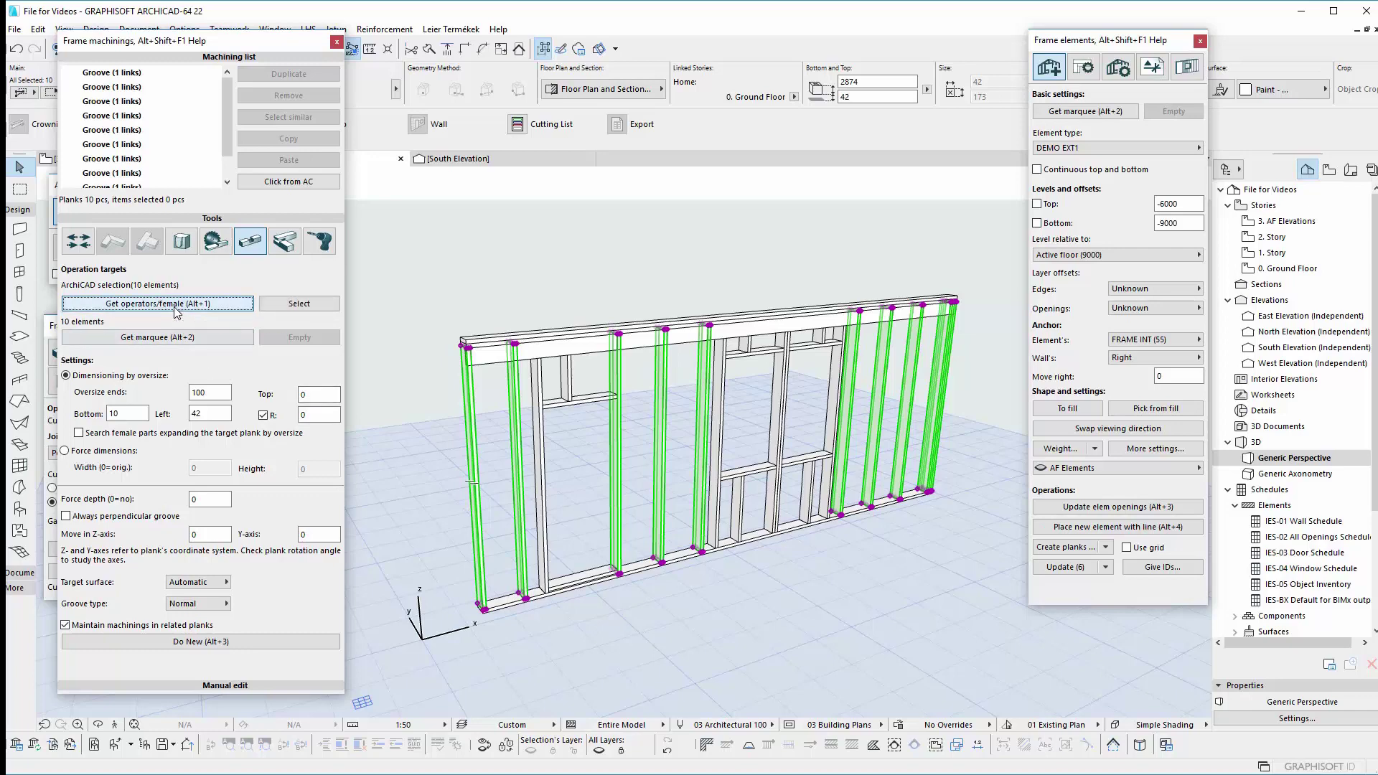
{"action": "left_click", "coordinate": [210, 392]}
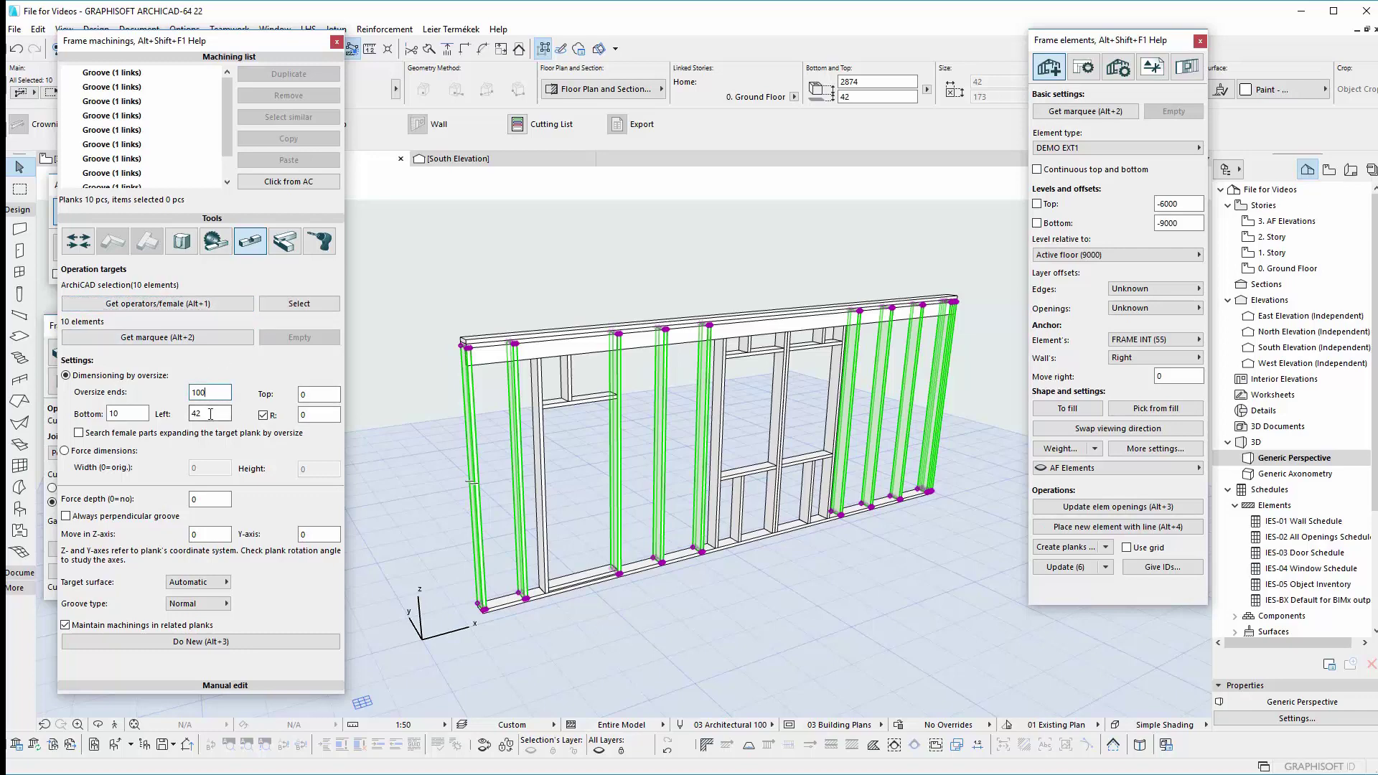
{"action": "left_click", "coordinate": [210, 414]}
{"action": "left_click", "coordinate": [66, 626]}
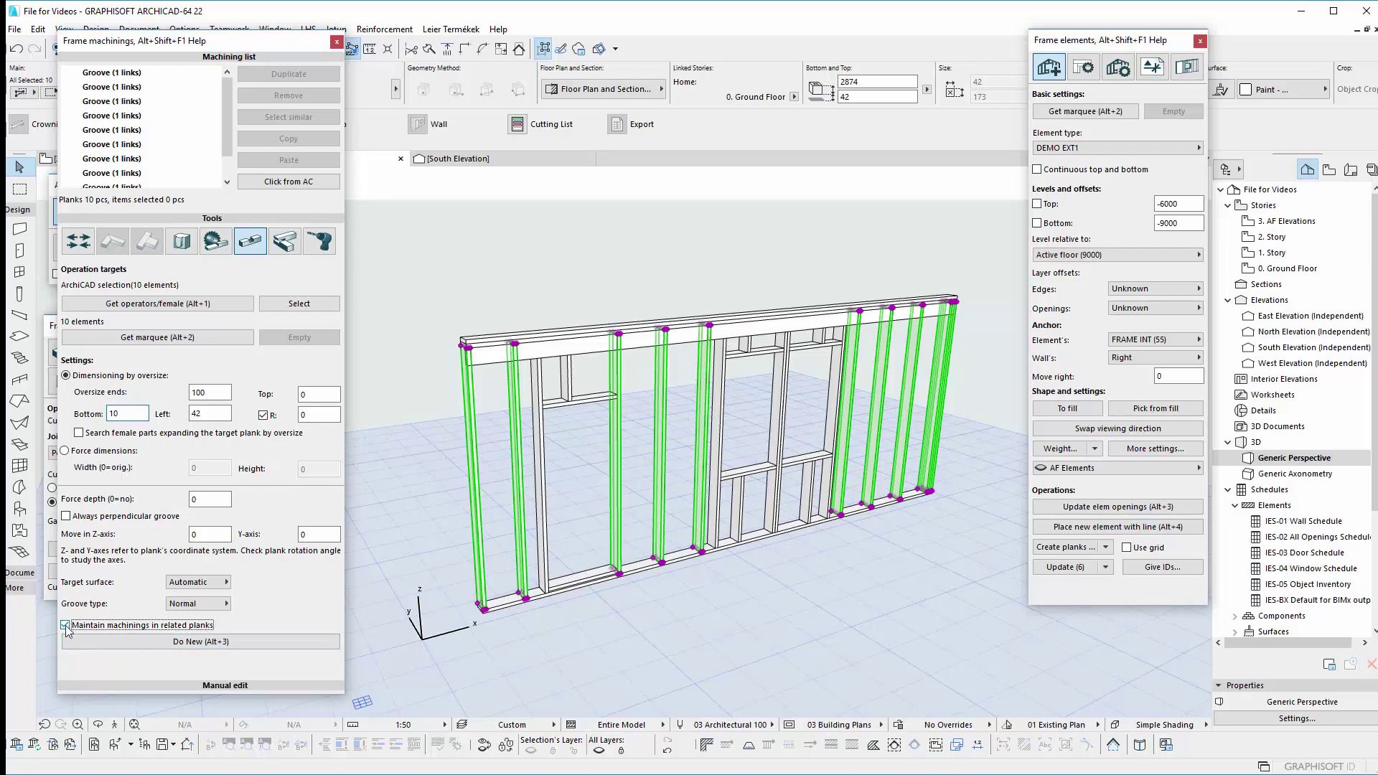
{"action": "left_click", "coordinate": [66, 626]}
Create new grooves on the full-length outer front top balk from the assigned studs and inspect the frame from its end
{"action": "left_click", "coordinate": [501, 363]}
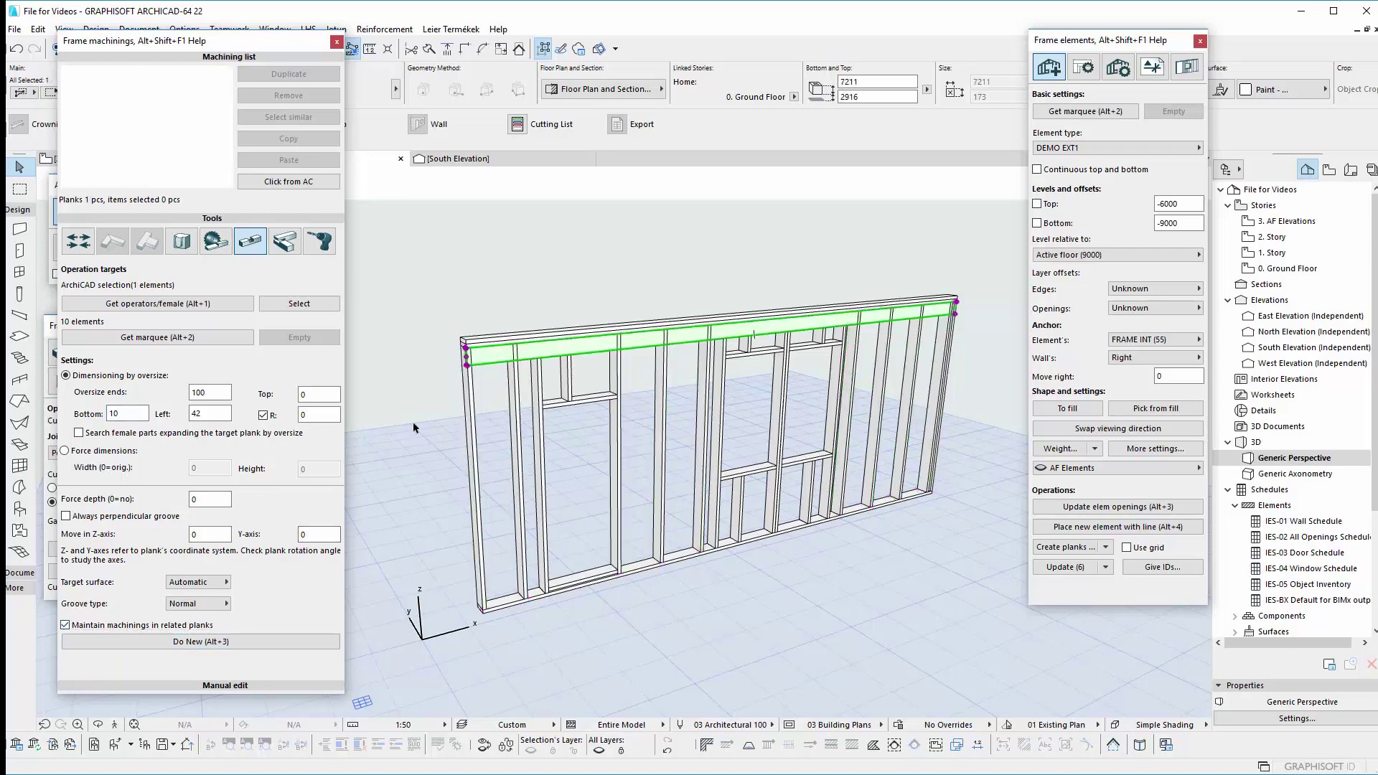
{"action": "left_click", "coordinate": [196, 645]}
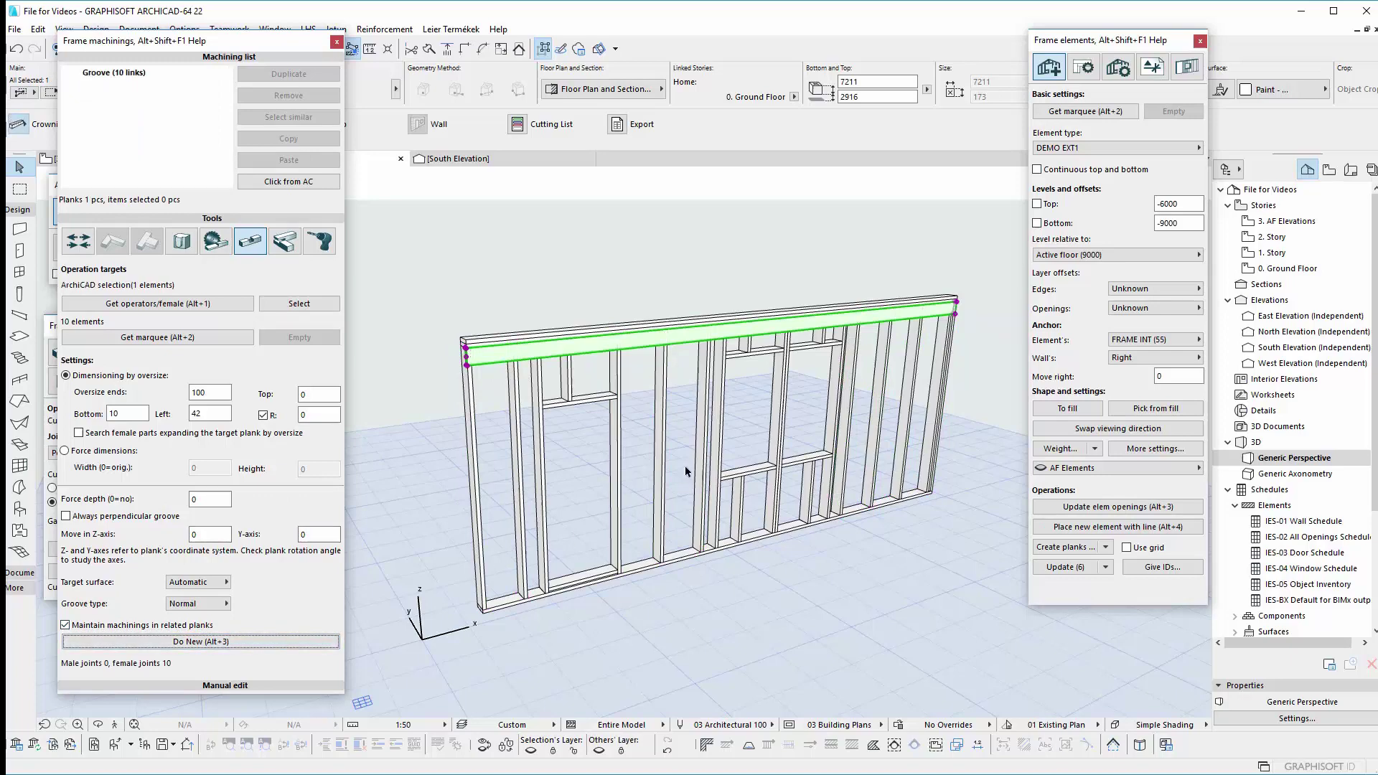
{"action": "middle_click_drag", "start_coordinate": [617, 431], "coordinate": [764, 414], "text": "shift"}
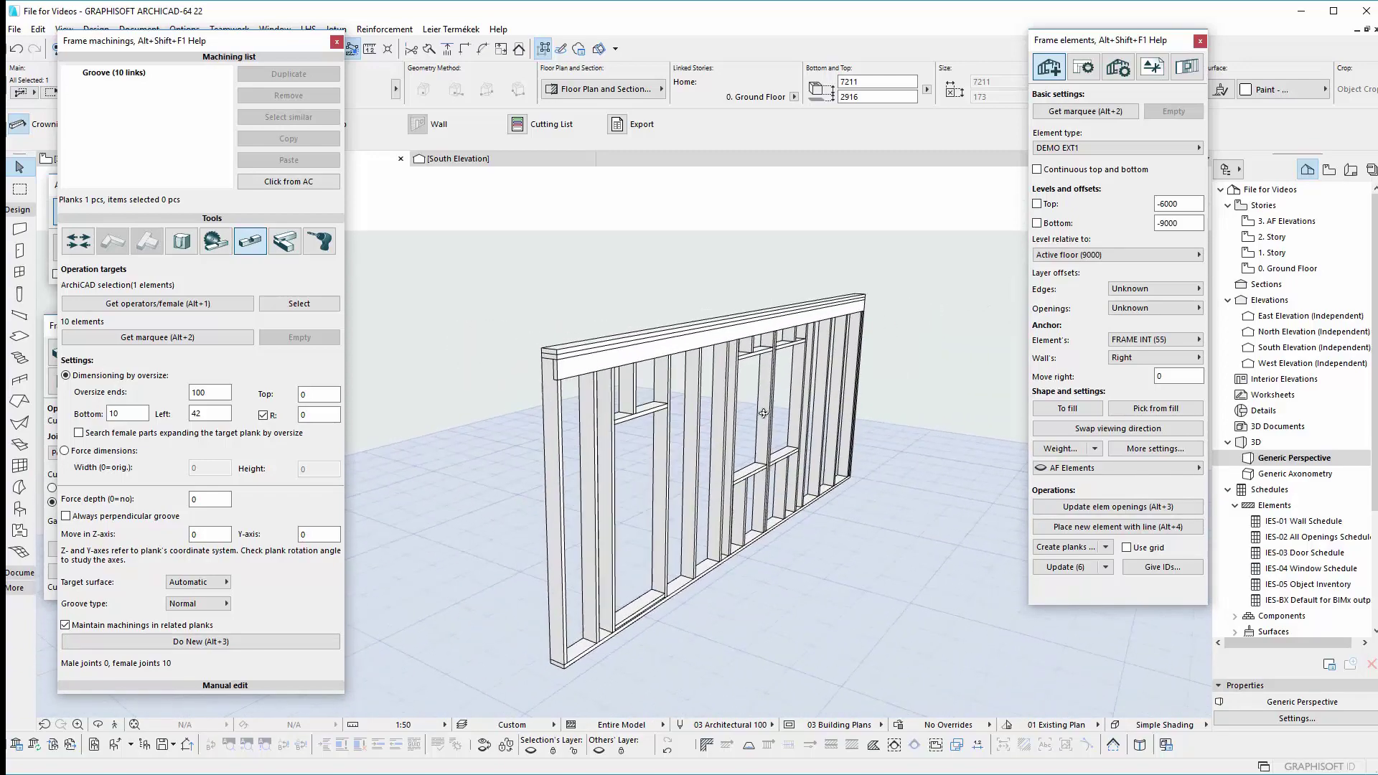